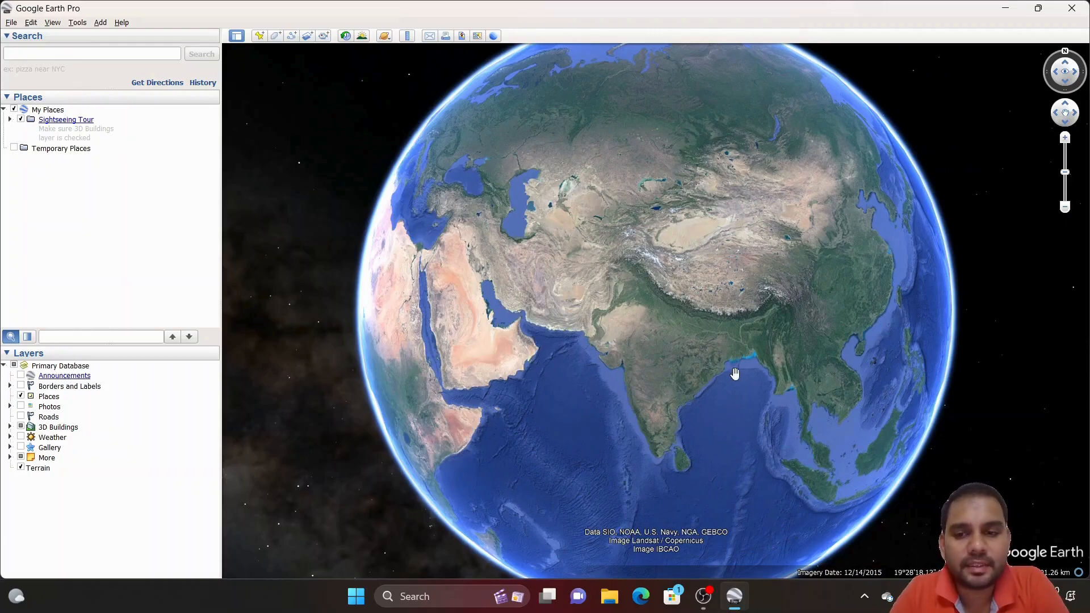
# - Search for the Mumbai Central railway station building in Mumbai, Maharashtra, and fly to it
pyautogui.scroll(3, 681, 397)
pyautogui.scroll(5, 666, 325)
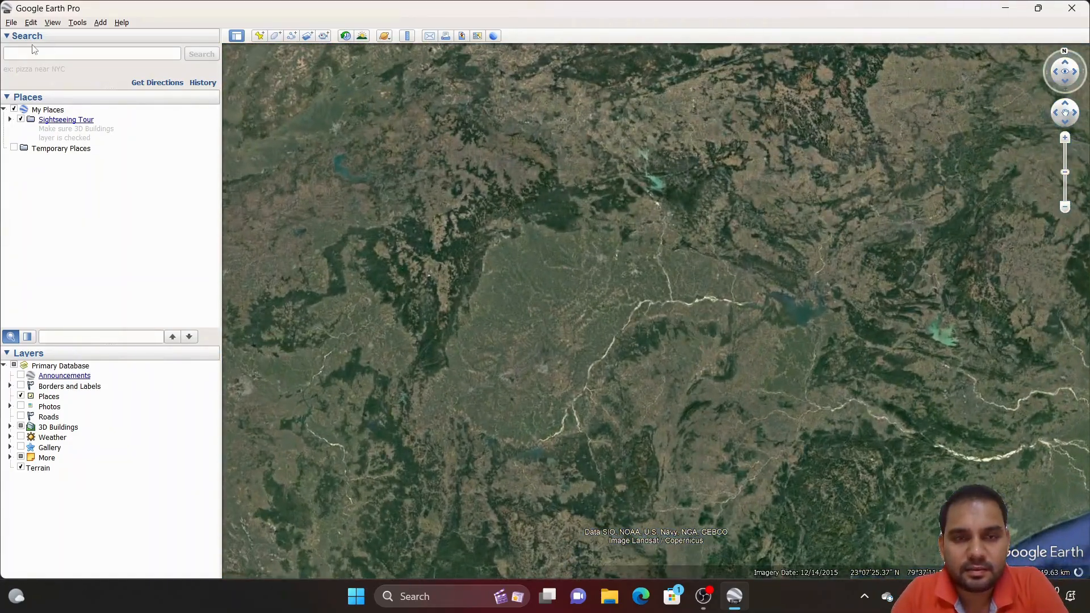
pyautogui.click(51, 50)
pyautogui.write('mum')
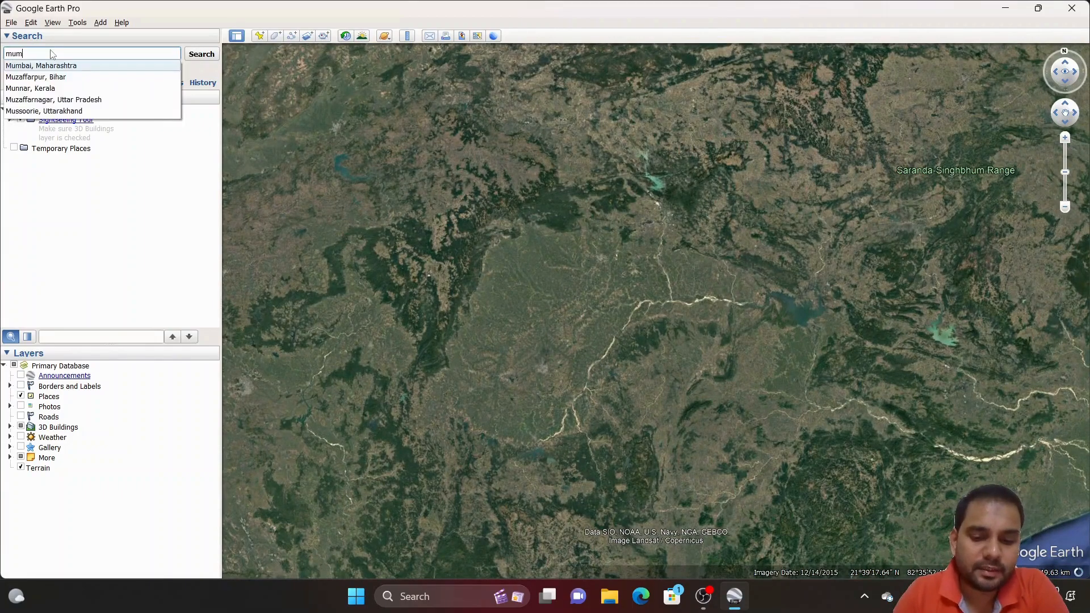
pyautogui.write('bai')
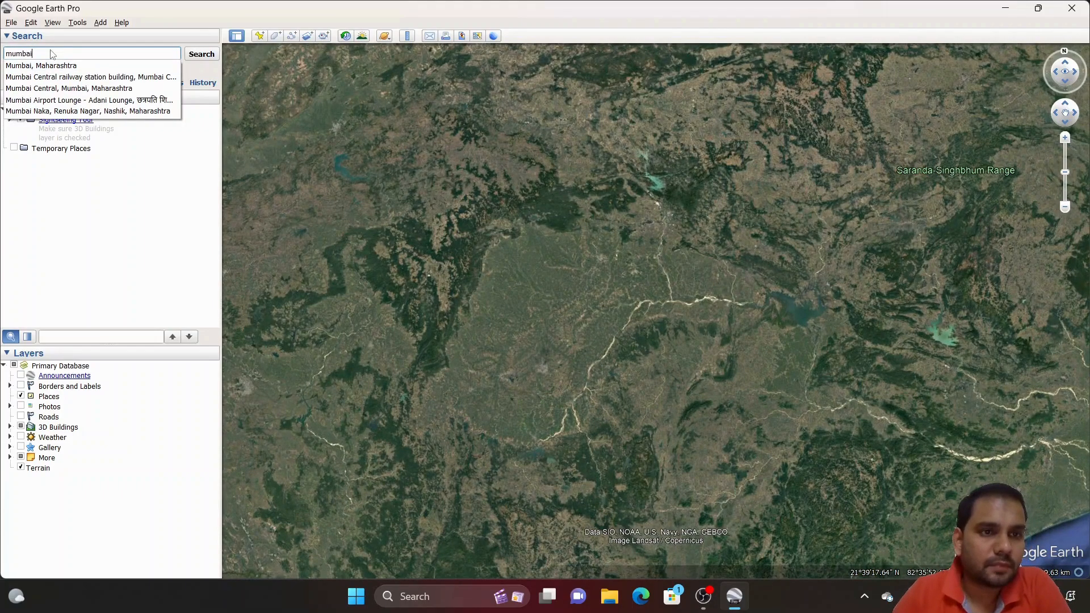
pyautogui.click(71, 77)
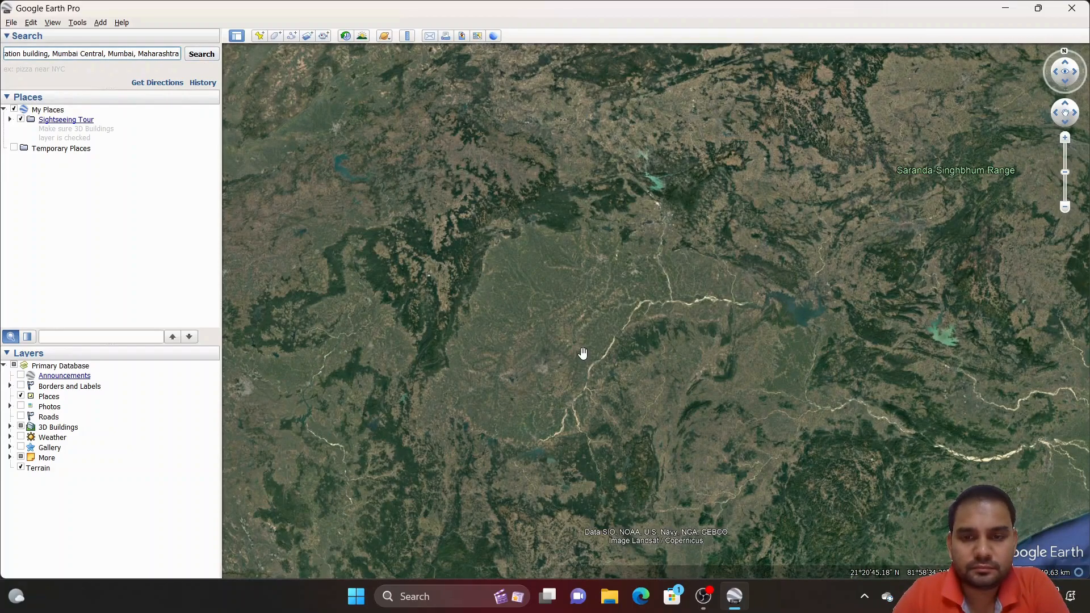
pyautogui.press('Return')
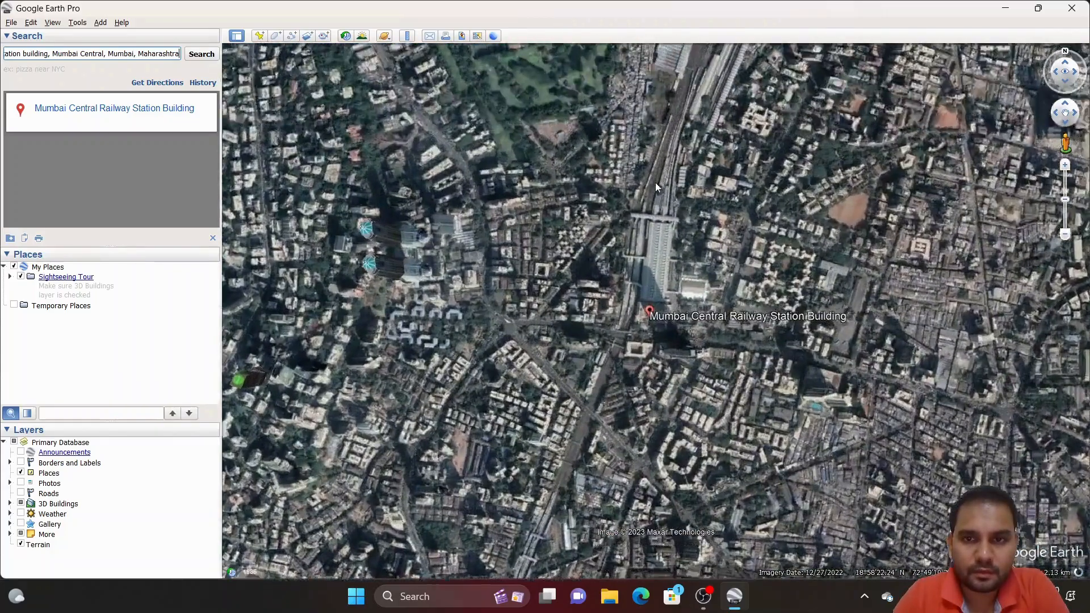
# - Draw an eleven-point polygon enclosing Mahalakshmi Race Course, the National Sports Club of India and Nehru planetarium
pyautogui.moveTo(655, 187); pyautogui.dragTo(552, 302)
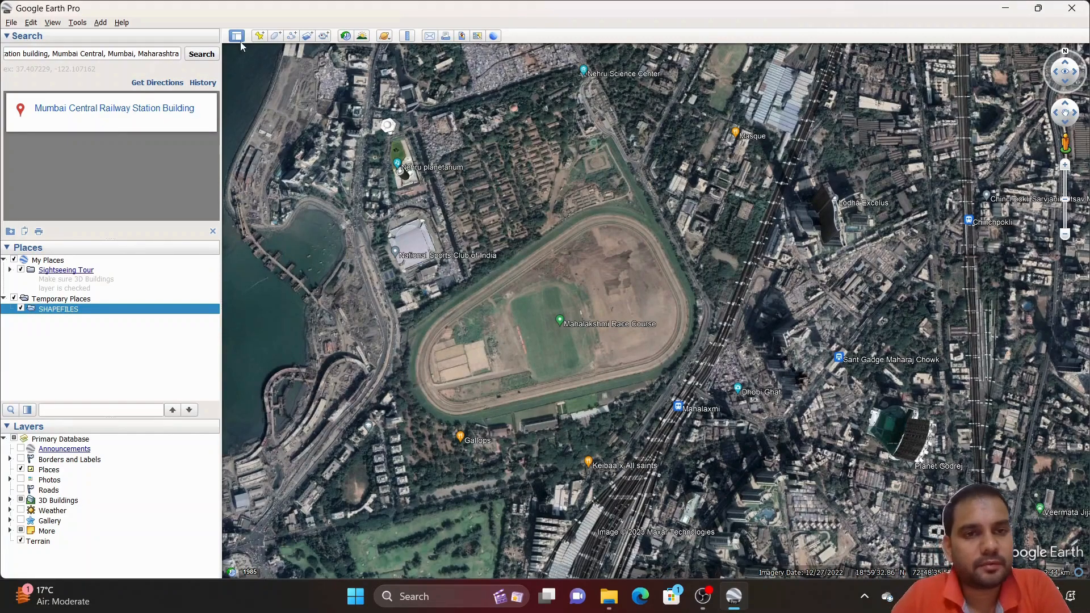
pyautogui.click(275, 36)
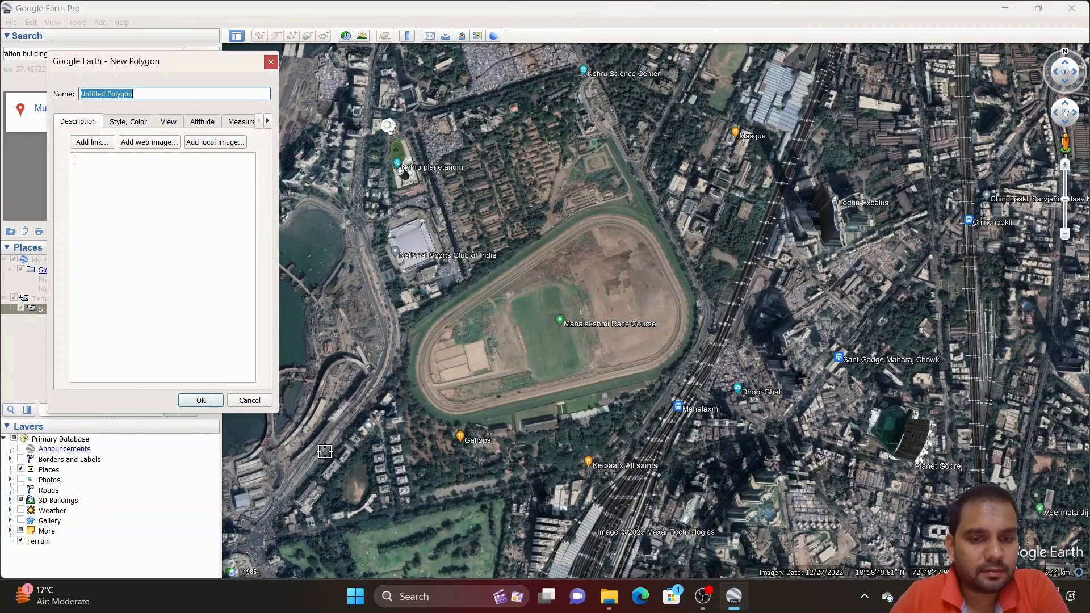
pyautogui.click(293, 474)
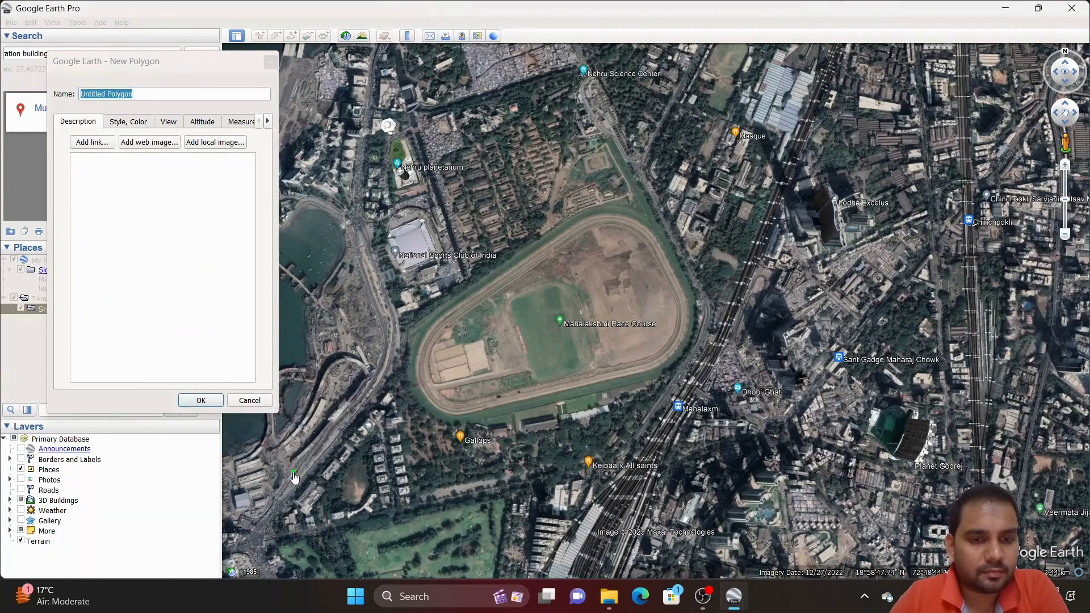
pyautogui.click(312, 330)
pyautogui.click(350, 252)
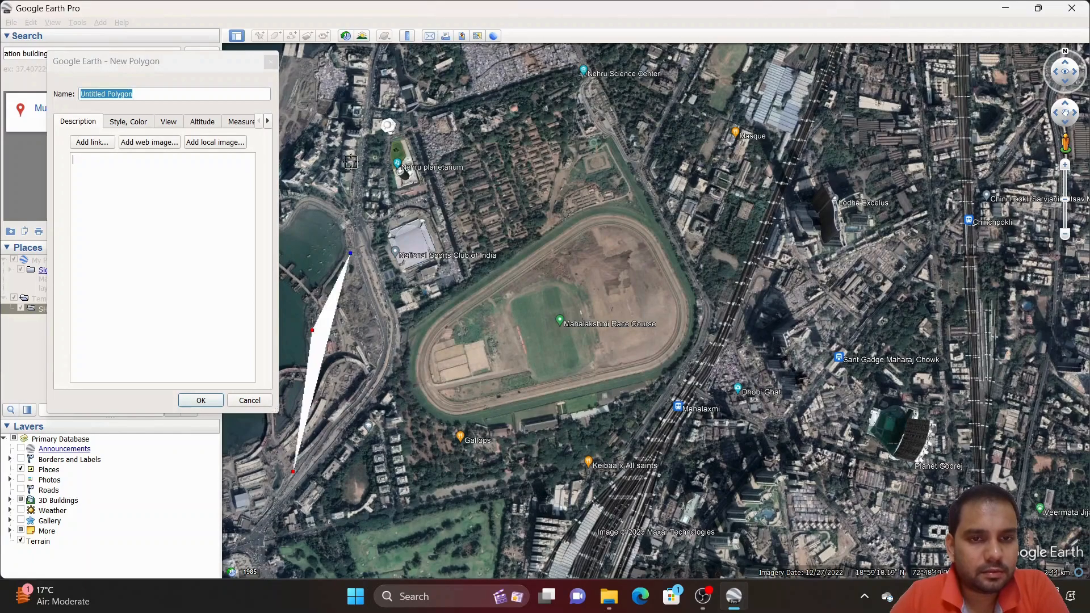
pyautogui.click(355, 141)
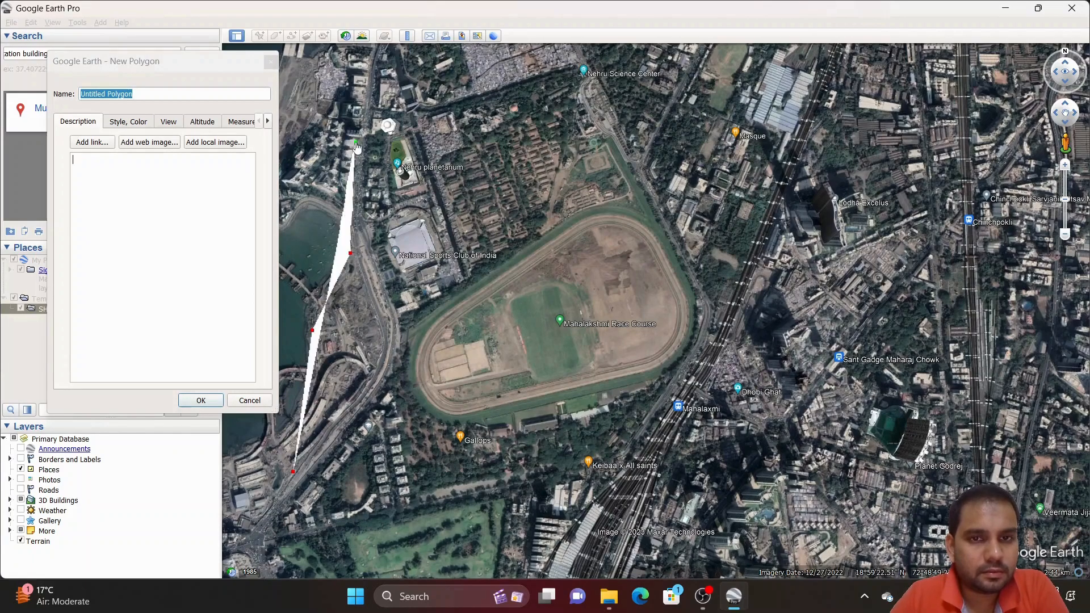
pyautogui.click(407, 114)
pyautogui.click(504, 92)
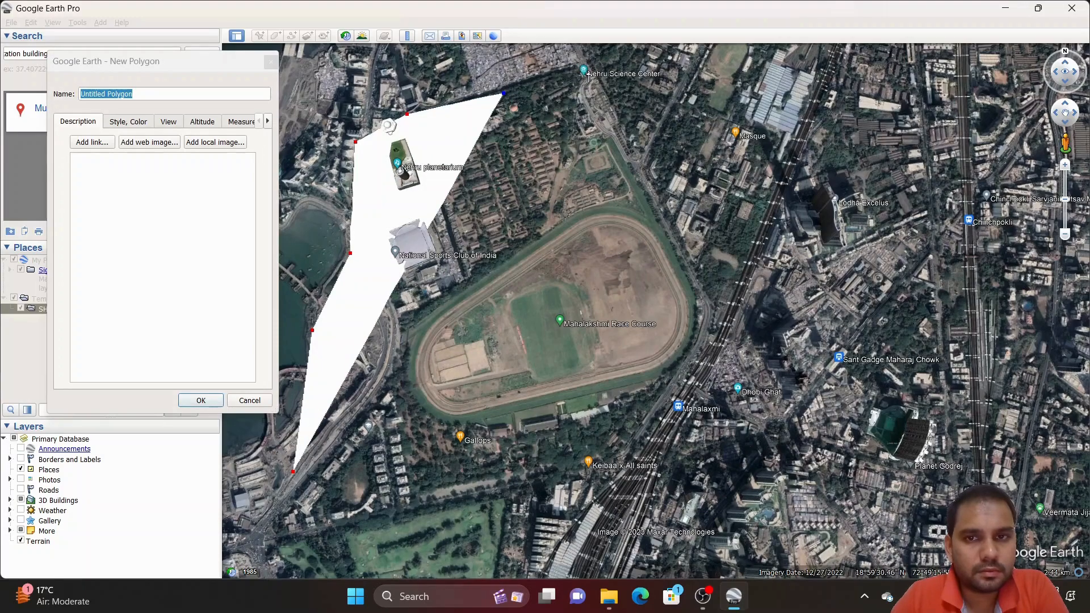
pyautogui.click(584, 72)
pyautogui.click(650, 191)
pyautogui.click(711, 321)
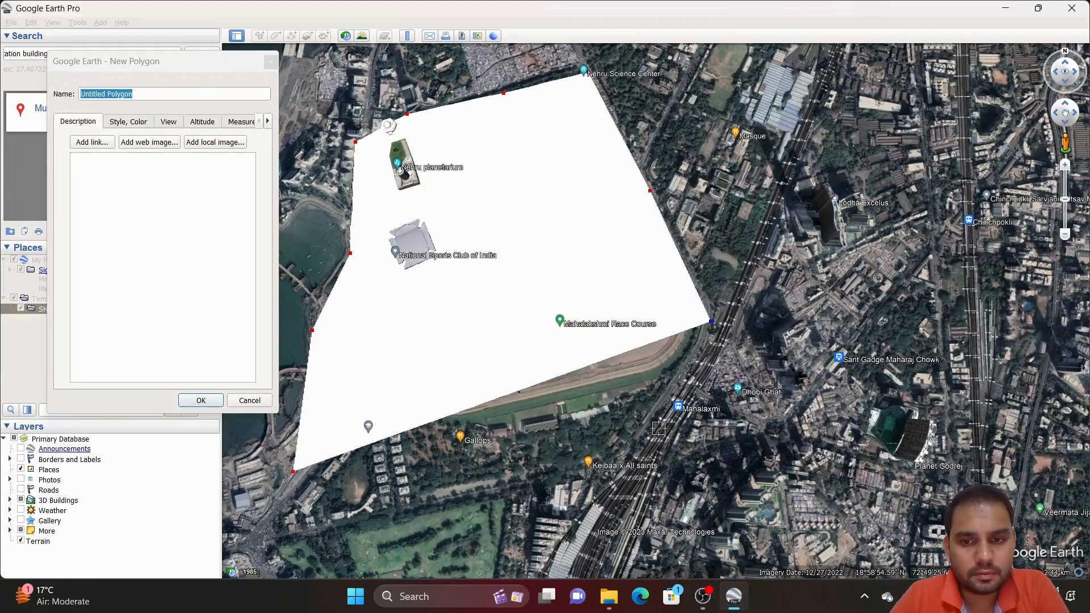
pyautogui.click(647, 448)
pyautogui.click(370, 512)
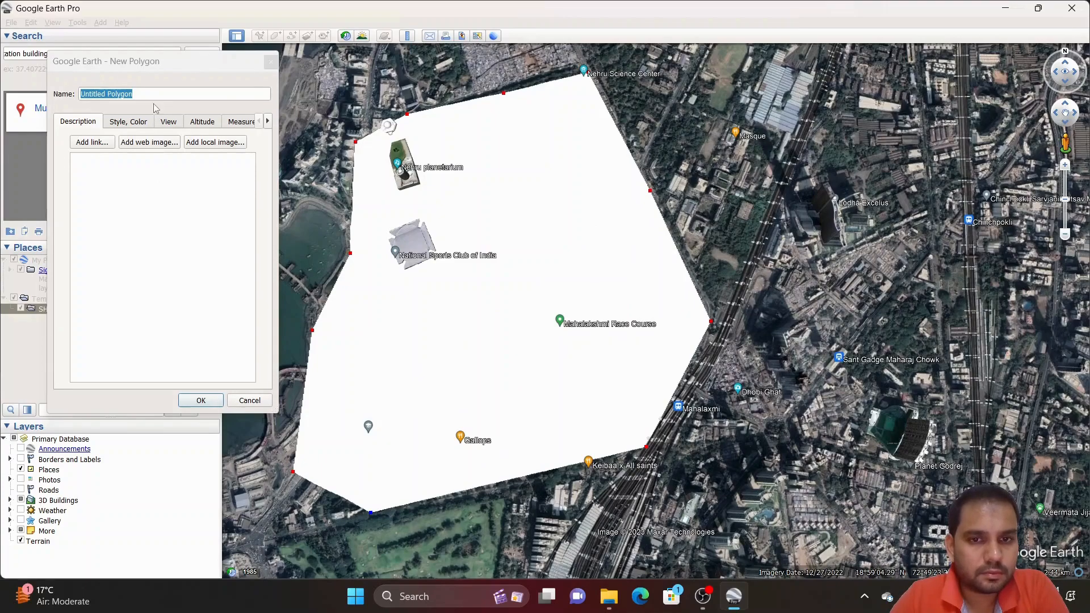
# - Name the new polygon BOUNDARY and bring up its line and area style settings
pyautogui.moveTo(153, 93); pyautogui.dragTo(69, 97)
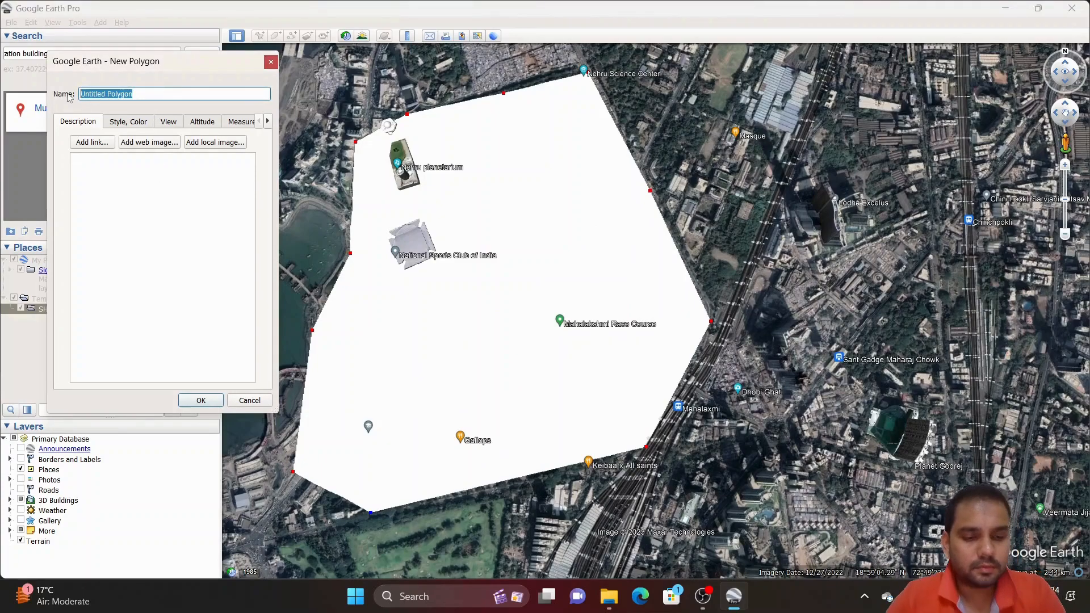
pyautogui.write('BOUNDARY')
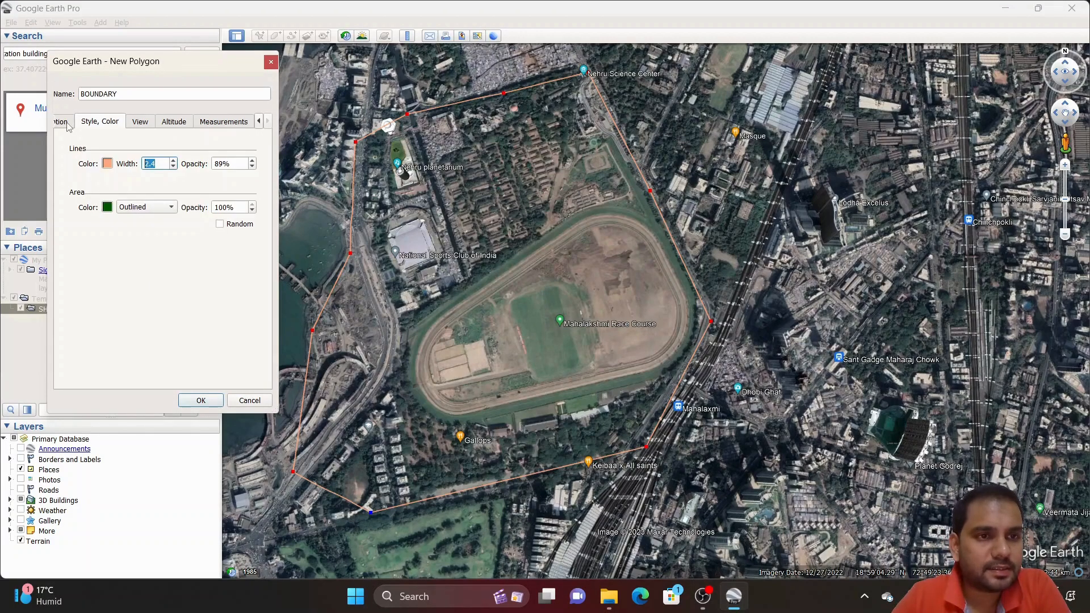
pyautogui.click(67, 126)
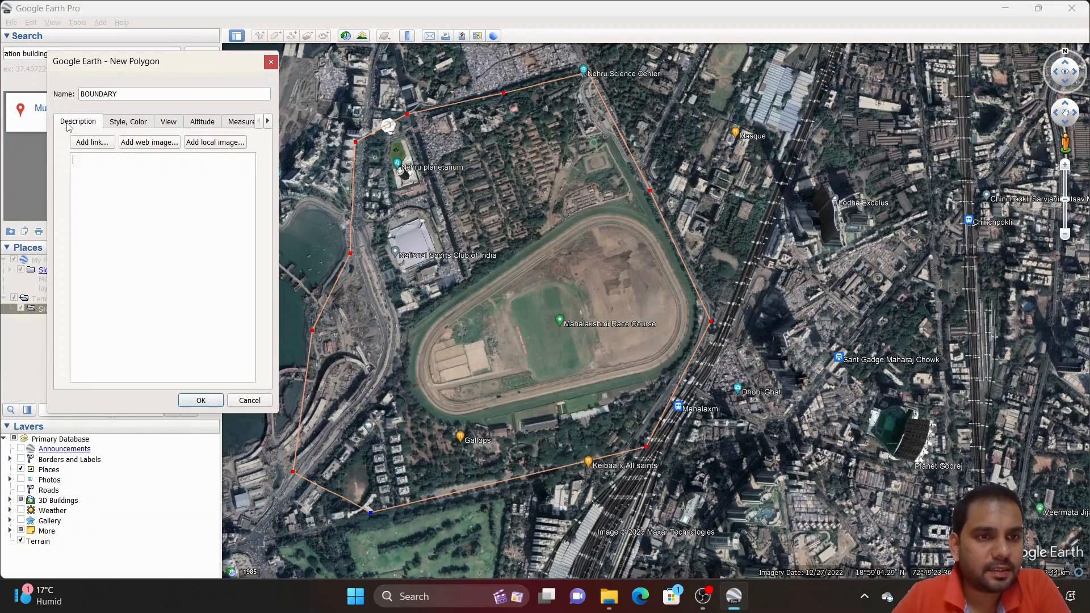
pyautogui.click(143, 124)
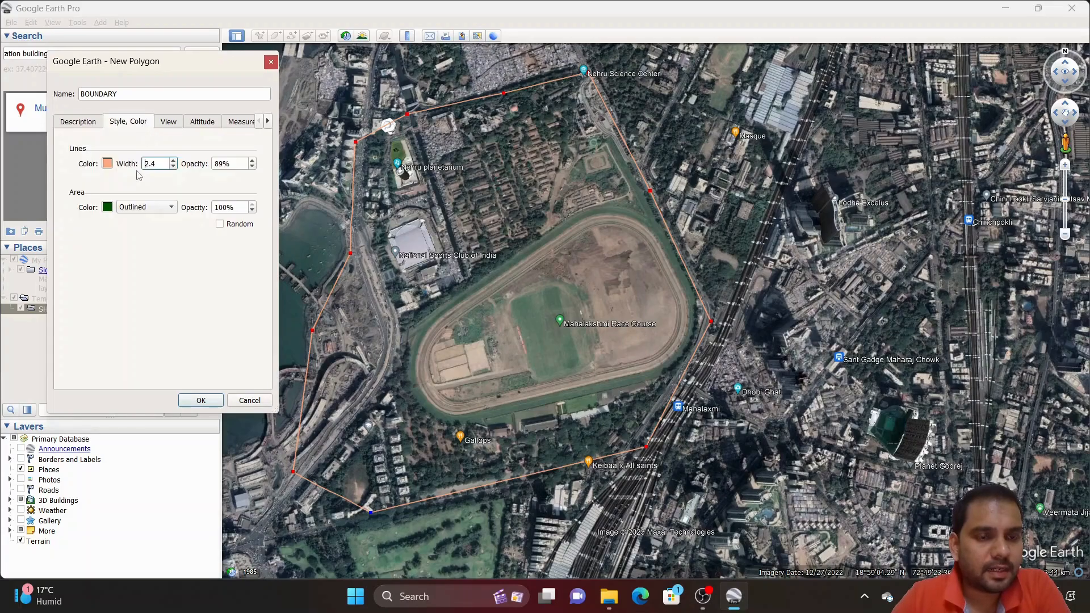
# - Try the Filled and Filled+Outlined area styles on the BOUNDARY polygon, and return it to Outlined
pyautogui.click(154, 211)
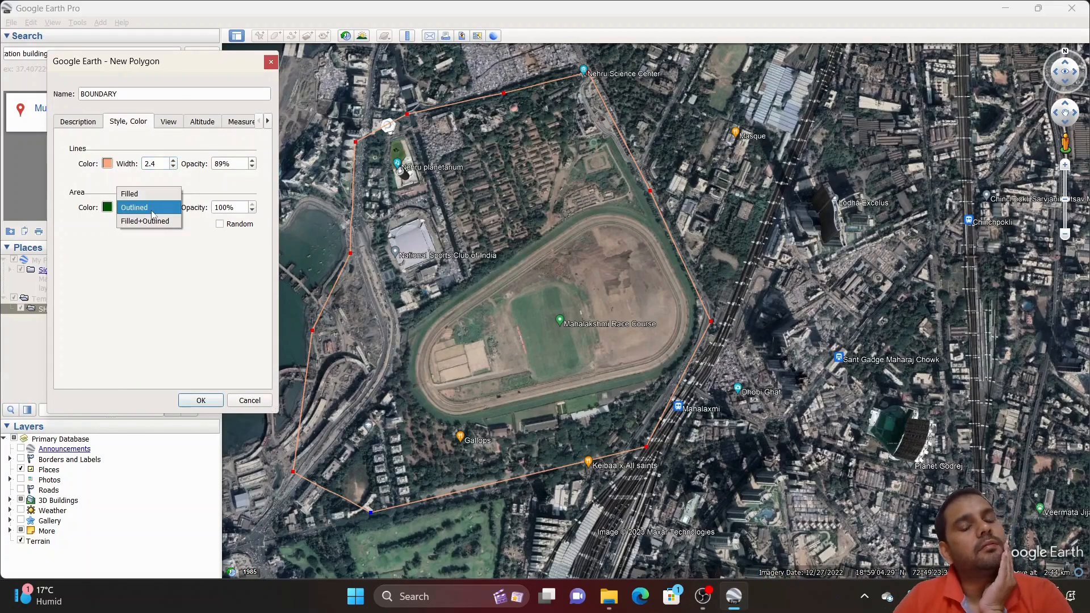
pyautogui.click(152, 208)
pyautogui.click(147, 208)
pyautogui.click(141, 189)
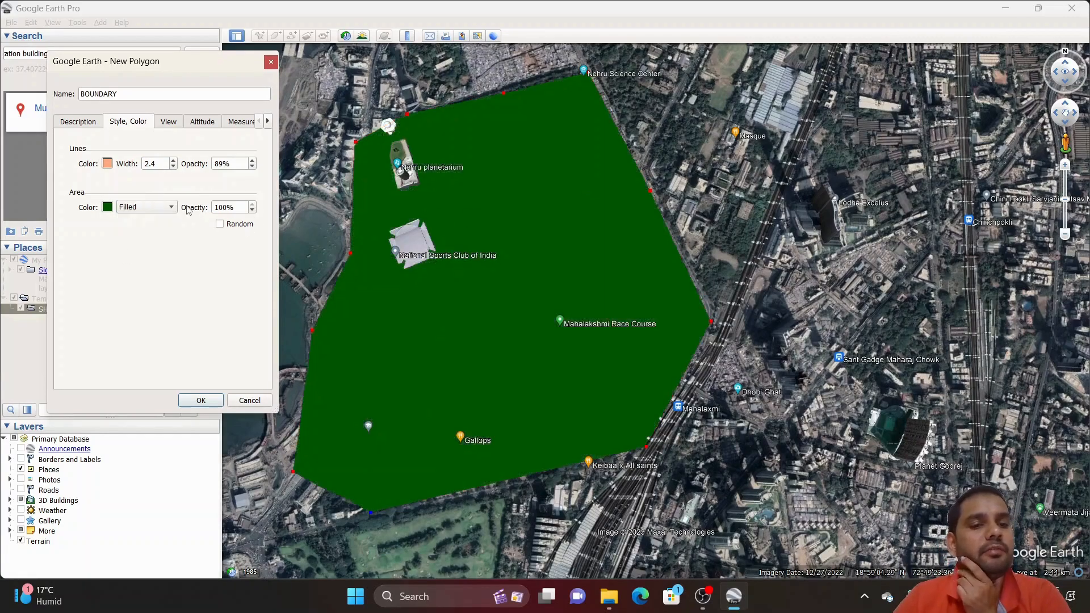
pyautogui.click(169, 207)
pyautogui.click(165, 233)
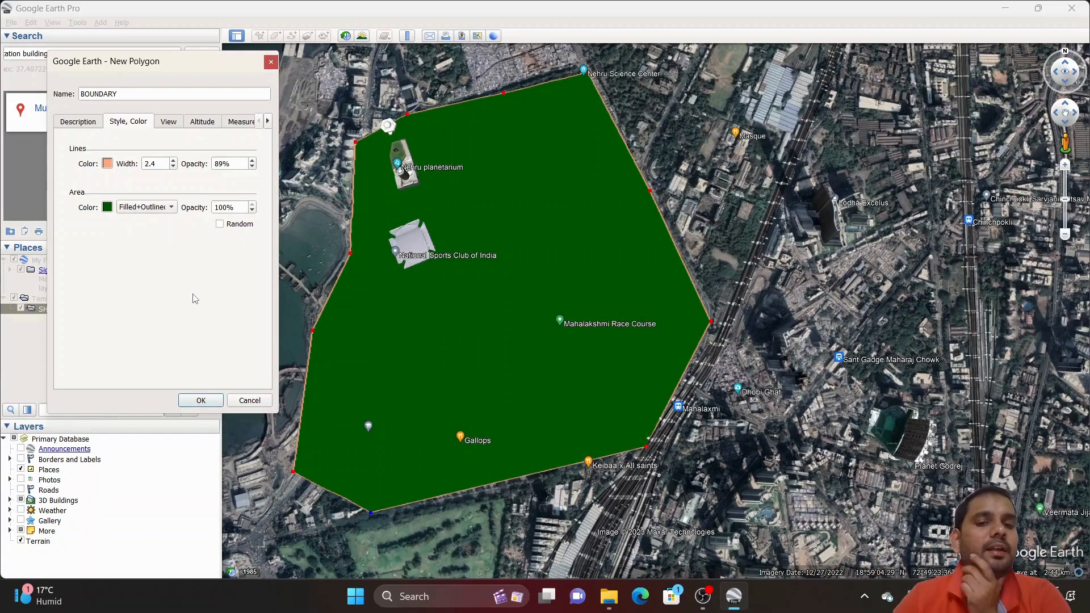
pyautogui.click(166, 208)
pyautogui.click(160, 193)
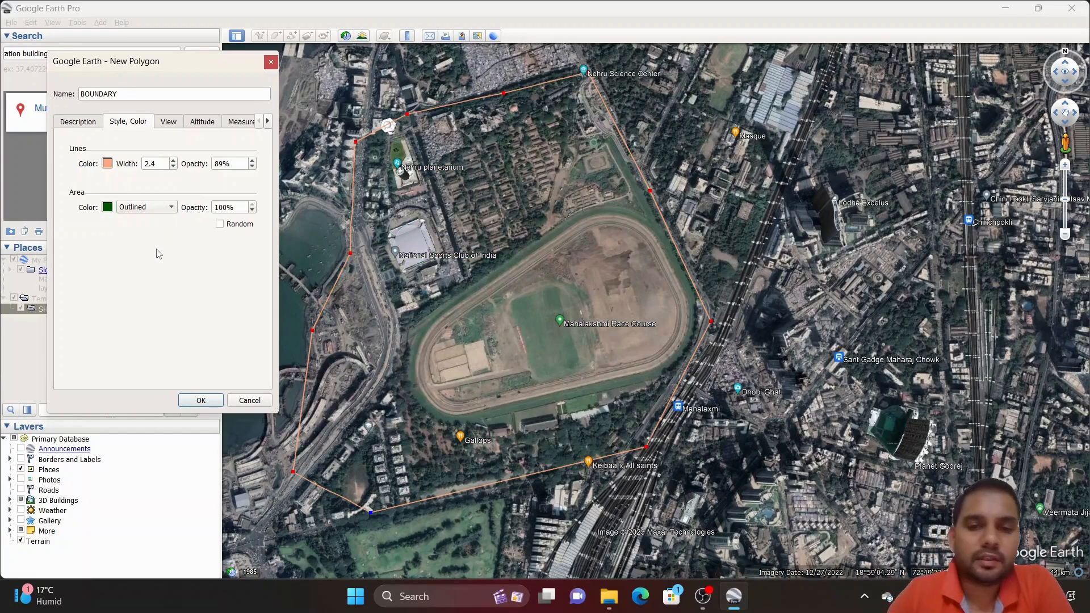
# - Set the BOUNDARY polygon's line color to dark red #aa0000 and its line width to 2.7, and save the polygon
pyautogui.click(108, 165)
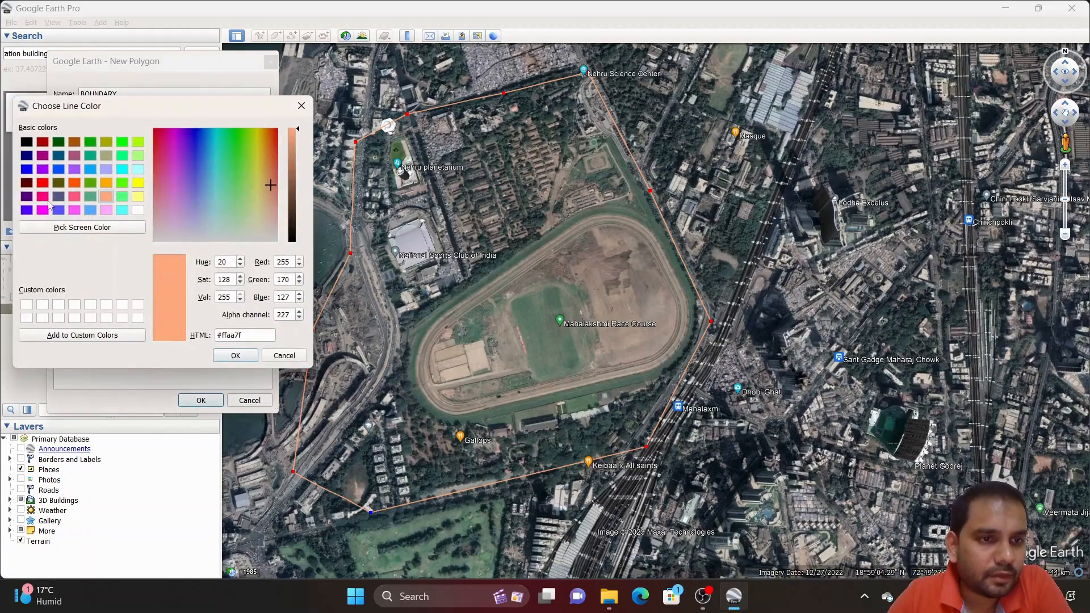
pyautogui.click(45, 143)
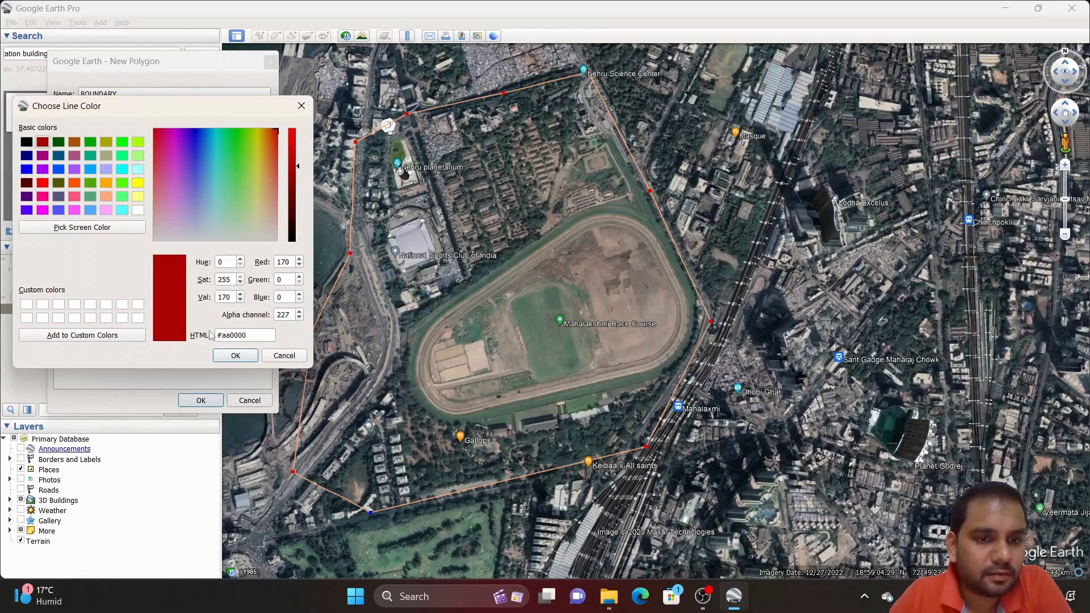
pyautogui.click(235, 355)
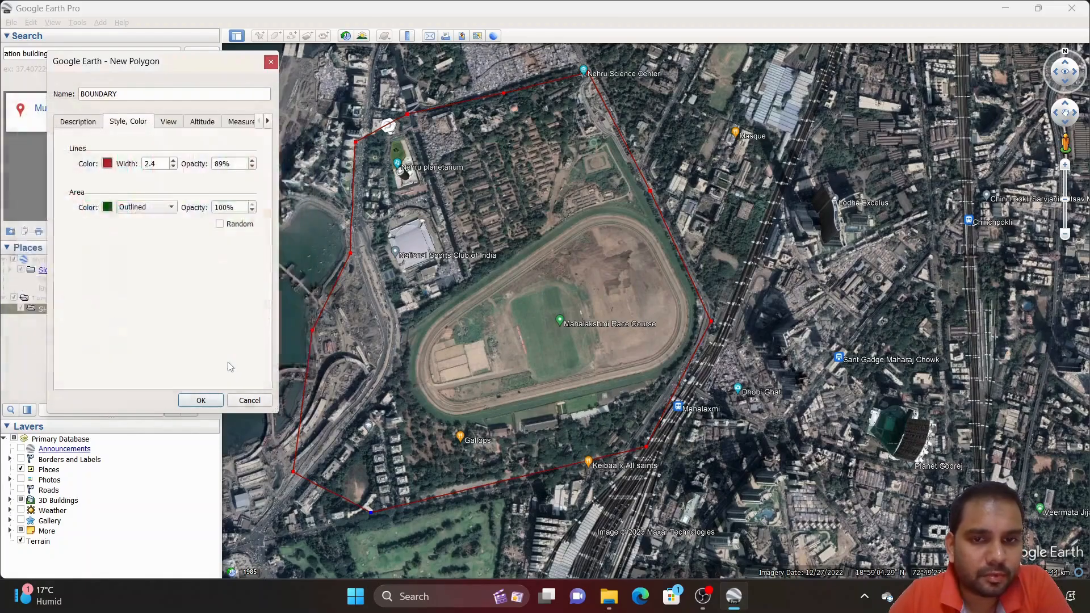
pyautogui.click(173, 161)
pyautogui.click(173, 161)
pyautogui.click(173, 161)
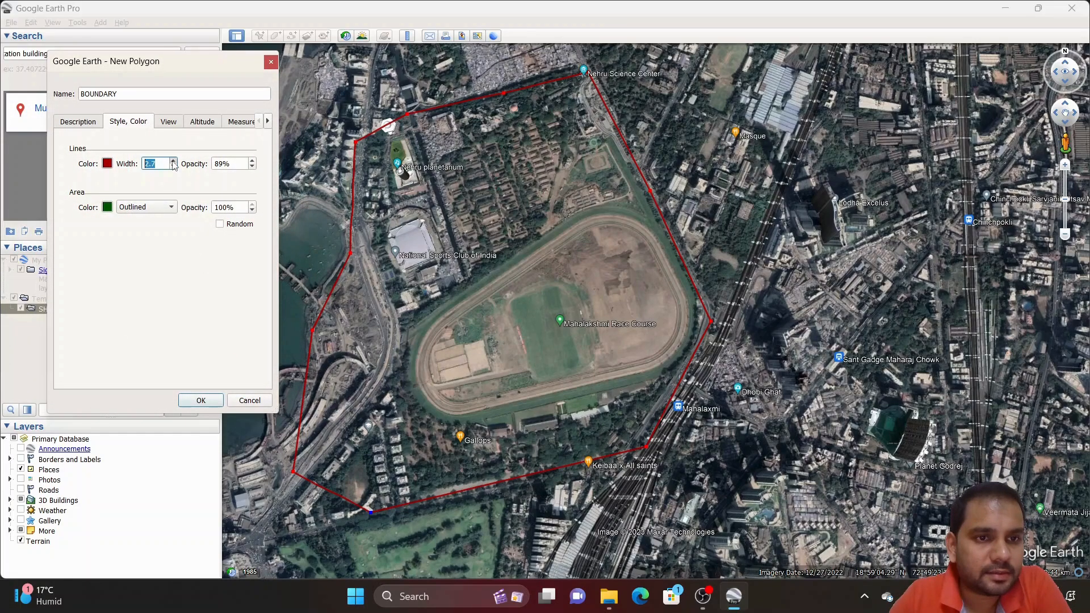
pyautogui.click(204, 401)
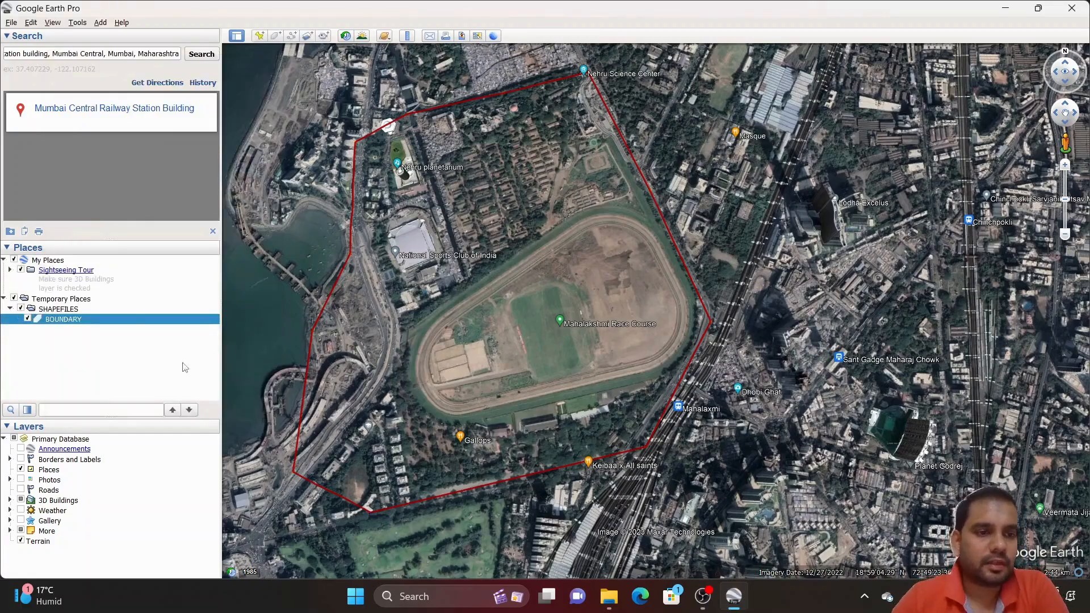
# - Add a placemark named NSCOI to the SHAPEFILES folder, positioned on the National Sports Club of India
pyautogui.rightClick(67, 310)
pyautogui.moveTo(109, 328)
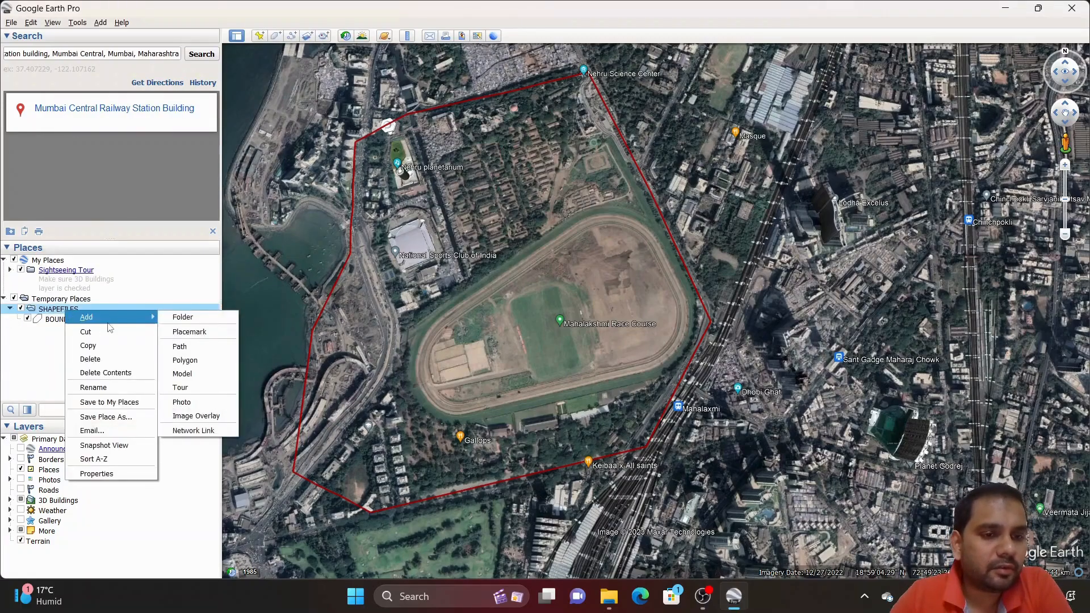
pyautogui.click(190, 331)
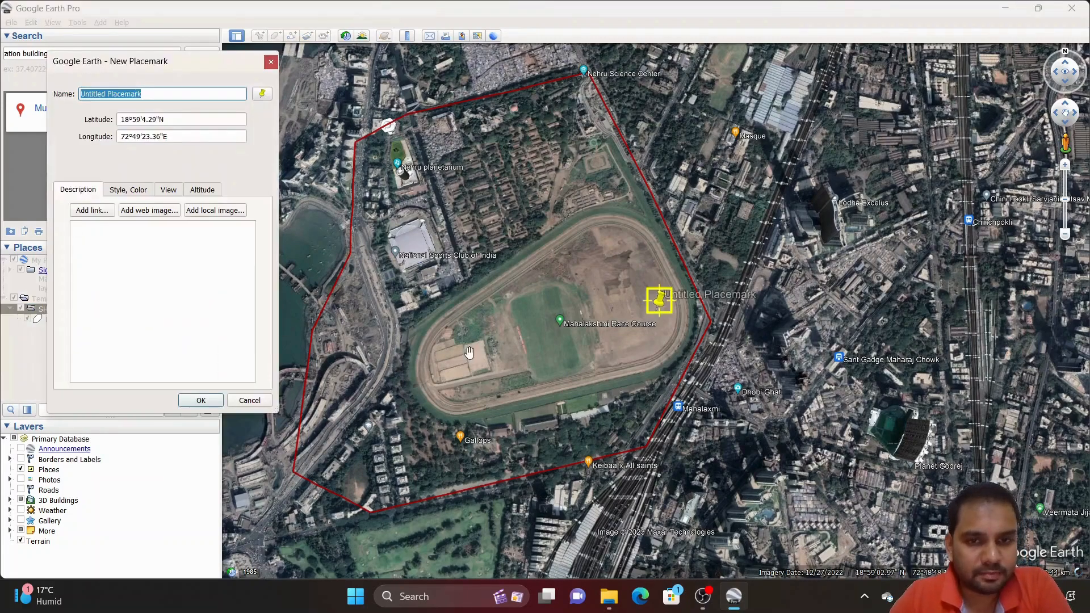
pyautogui.moveTo(657, 313); pyautogui.dragTo(412, 251)
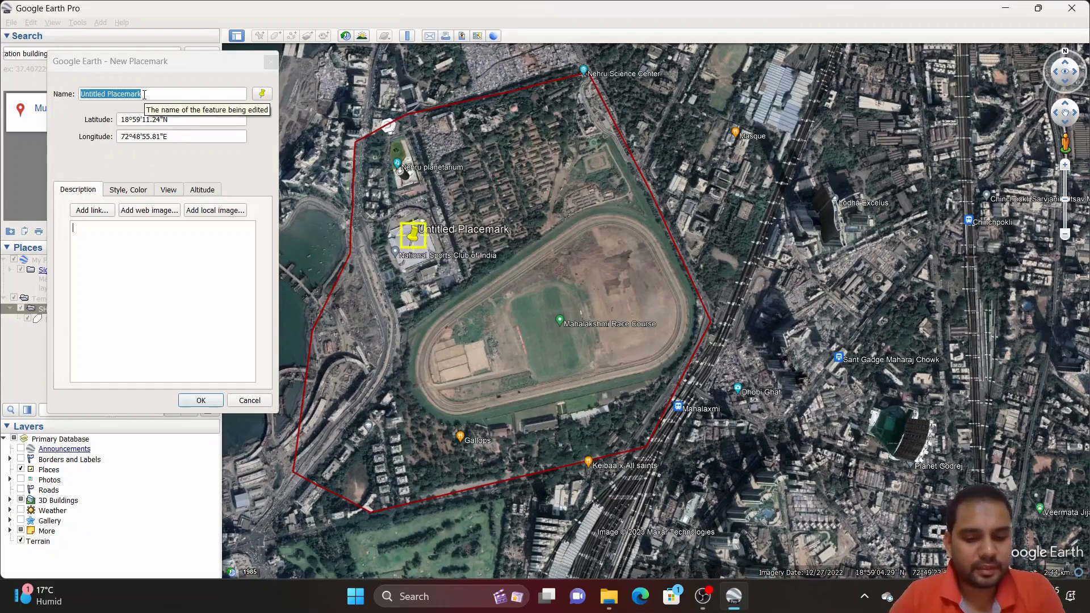
pyautogui.moveTo(107, 94); pyautogui.dragTo(68, 95)
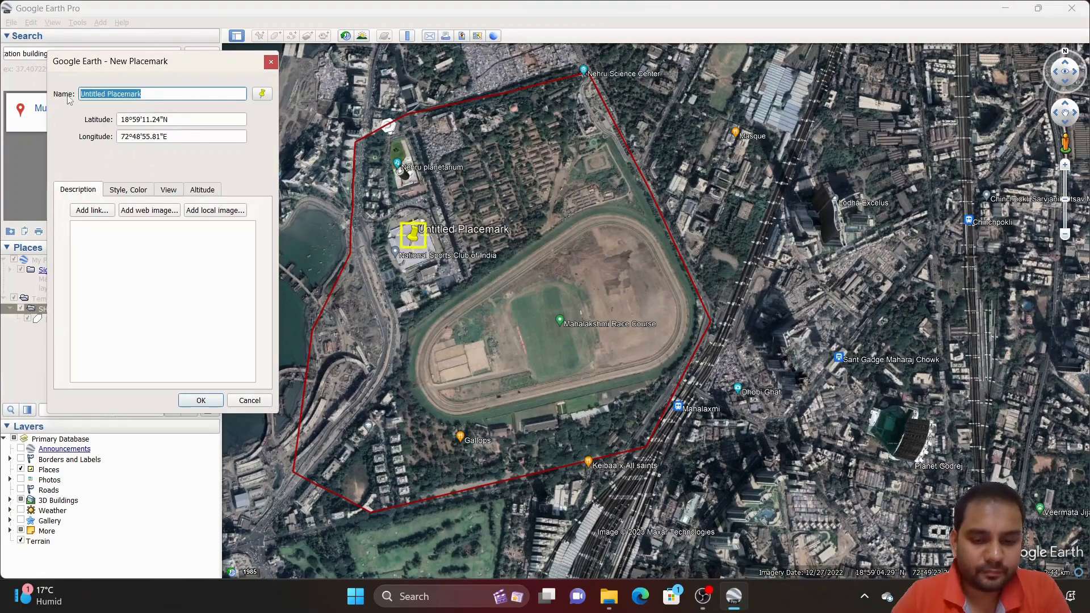
pyautogui.write('NSCOI')
pyautogui.press('Return')
# - Add a placemark named RACECOURSE to the SHAPEFILES folder, positioned in the middle of Mahalakshmi Race Course
pyautogui.rightClick(54, 310)
pyautogui.moveTo(73, 316)
pyautogui.click(182, 331)
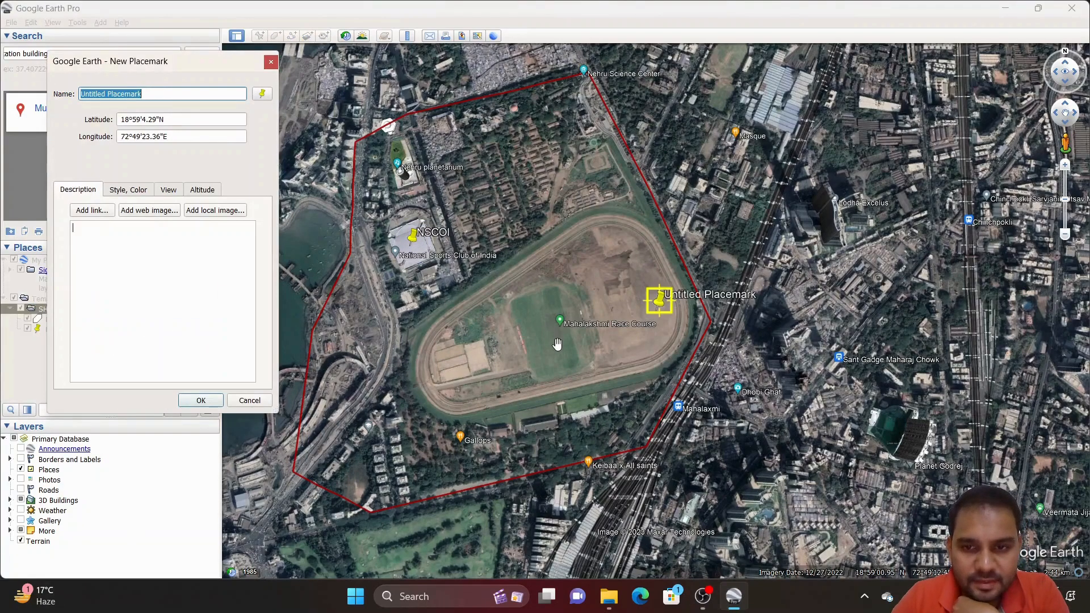
pyautogui.moveTo(642, 320); pyautogui.dragTo(531, 337)
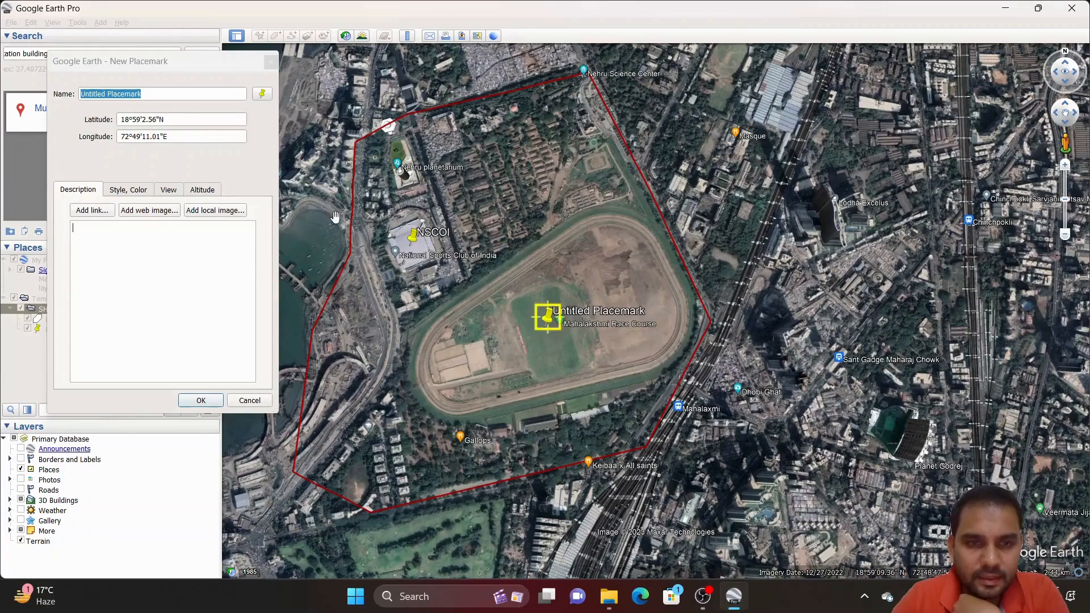
pyautogui.click(157, 91)
pyautogui.tripleClick(157, 90)
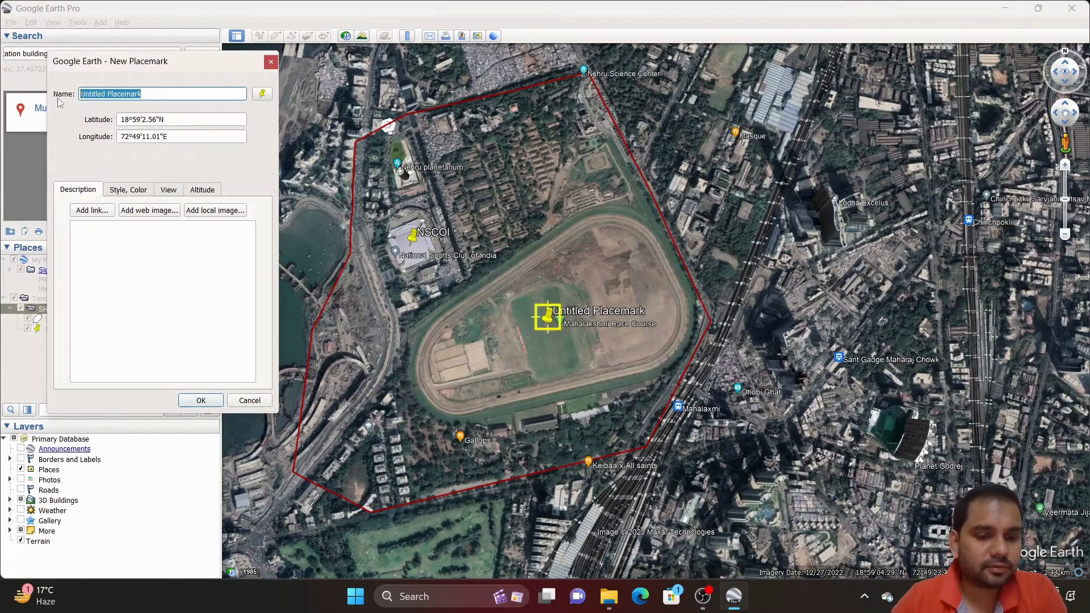
pyautogui.write('RACE')
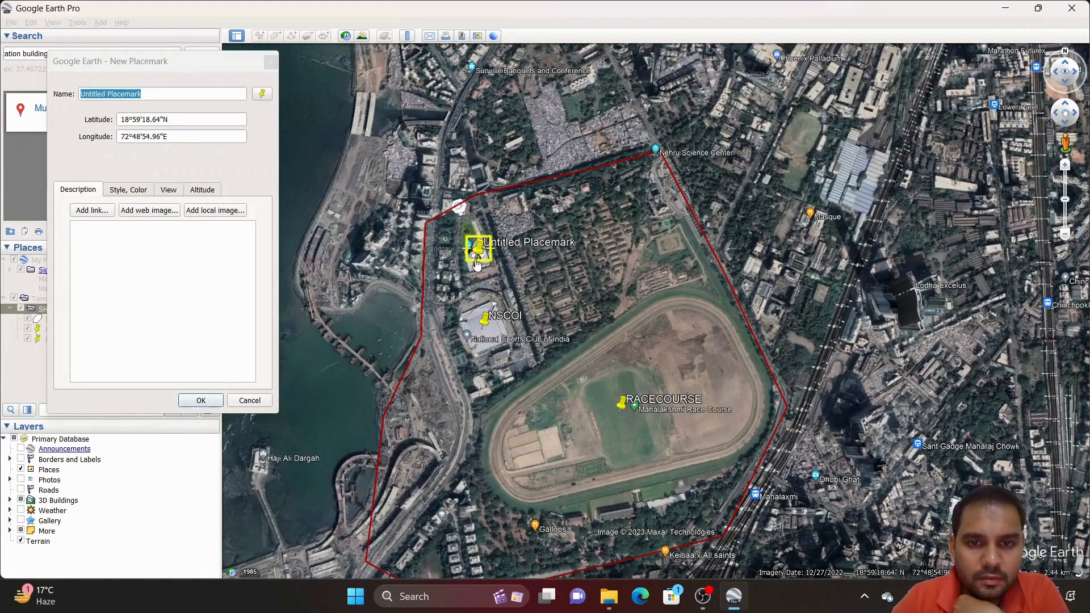
# - Name the new placemark on the Nehru planetarium NEHRU PLANETARIUM and save it in the SHAPEFILES folder
pyautogui.click(135, 92)
pyautogui.moveTo(107, 94); pyautogui.dragTo(68, 84)
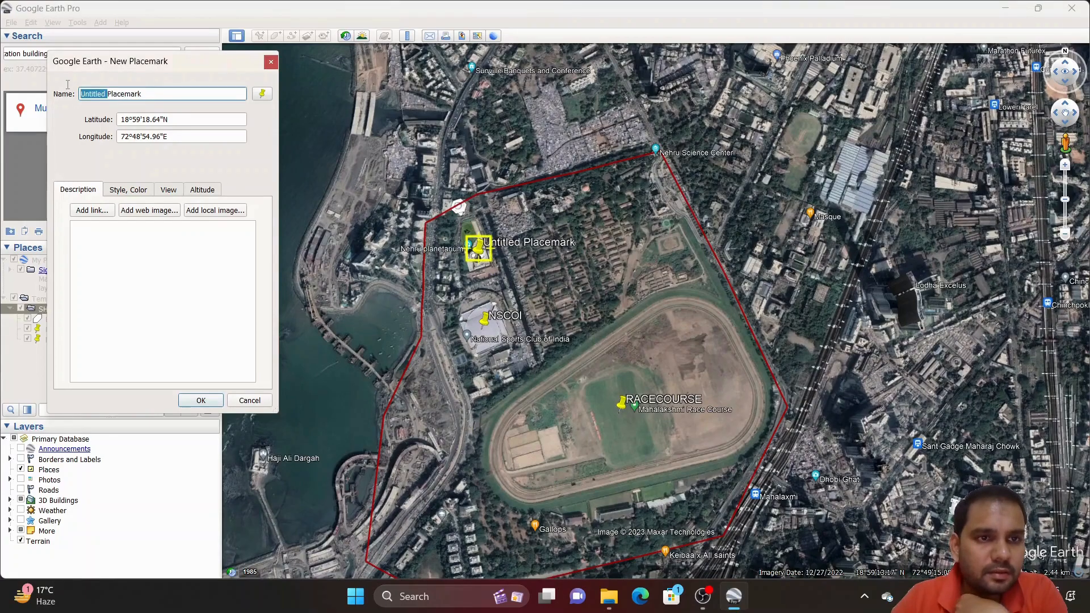
pyautogui.tripleClick(125, 93)
pyautogui.write('NEHRU PLANETARIUM')
pyautogui.press('Return')
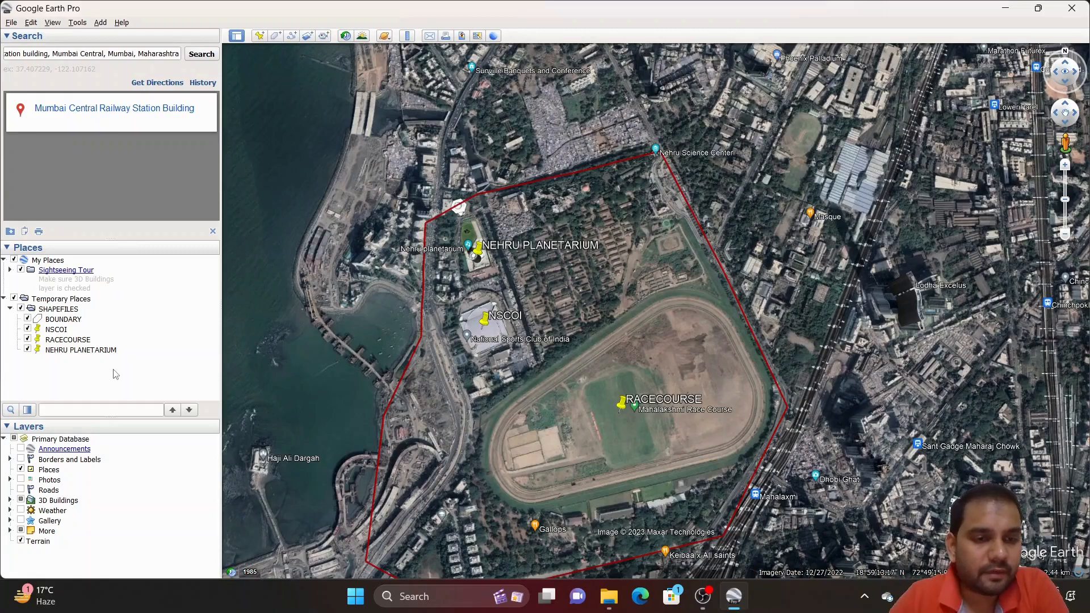
# - Add a path to the SHAPEFILES folder, tracing the coastal road northward from the boundary's southwest corner to west of NSCOI
pyautogui.rightClick(67, 310)
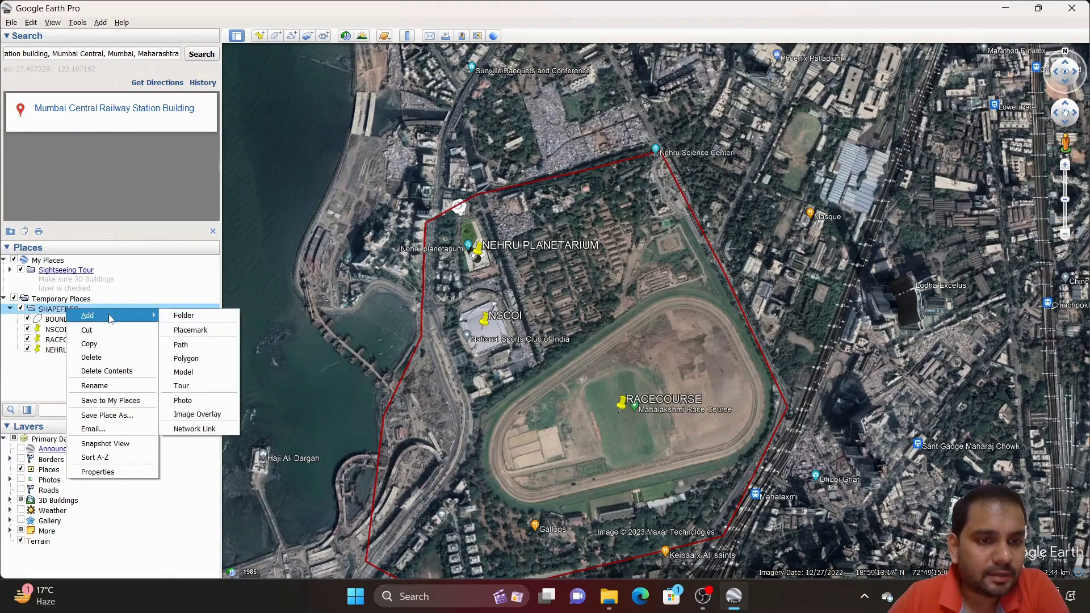
pyautogui.click(180, 345)
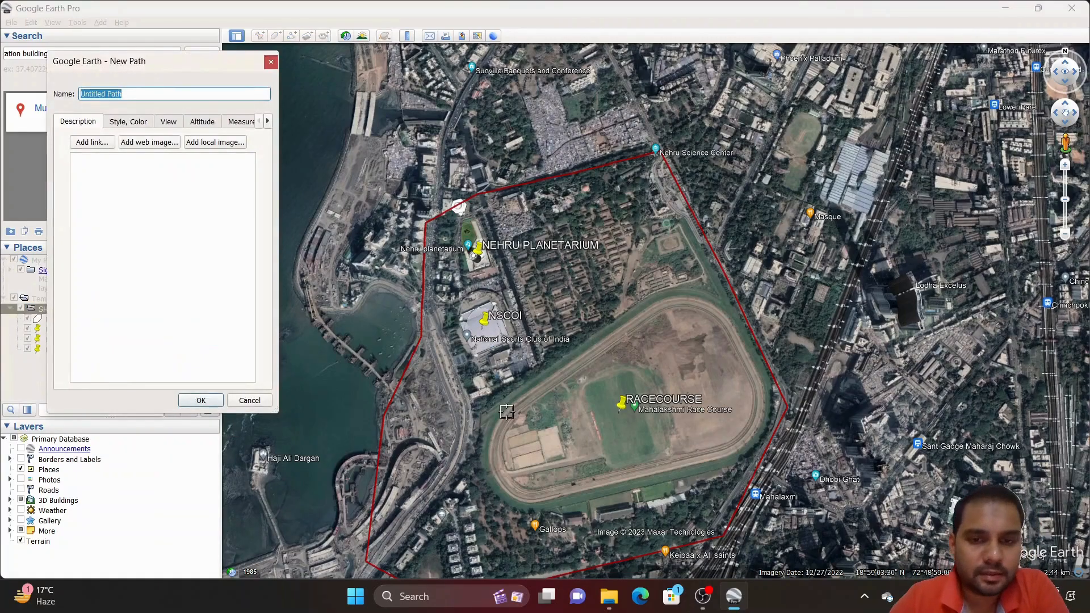
pyautogui.click(368, 560)
pyautogui.click(446, 477)
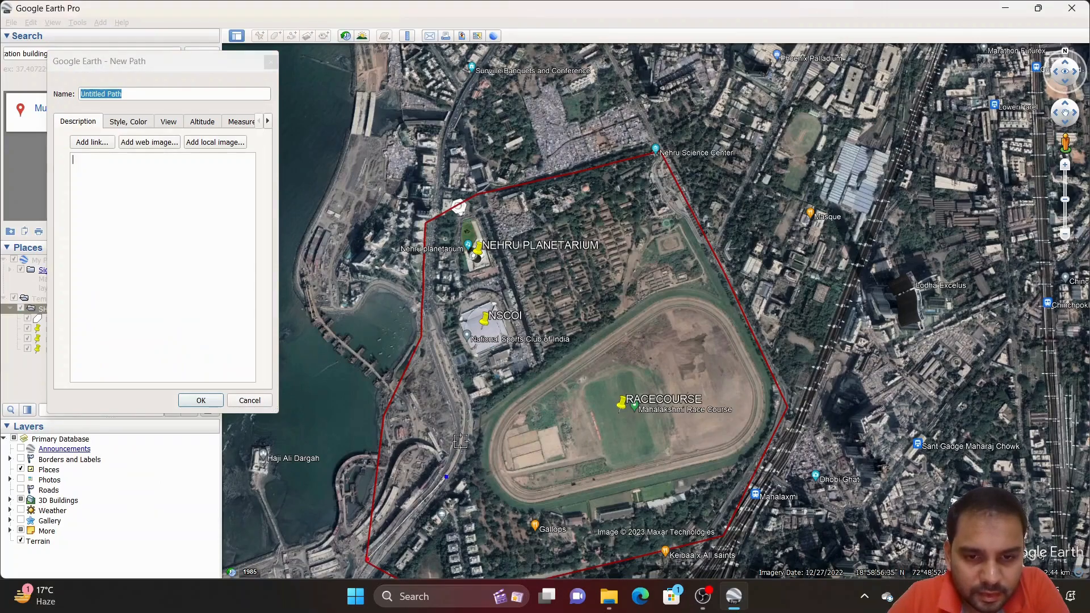
pyautogui.click(464, 418)
pyautogui.click(436, 338)
pyautogui.click(424, 313)
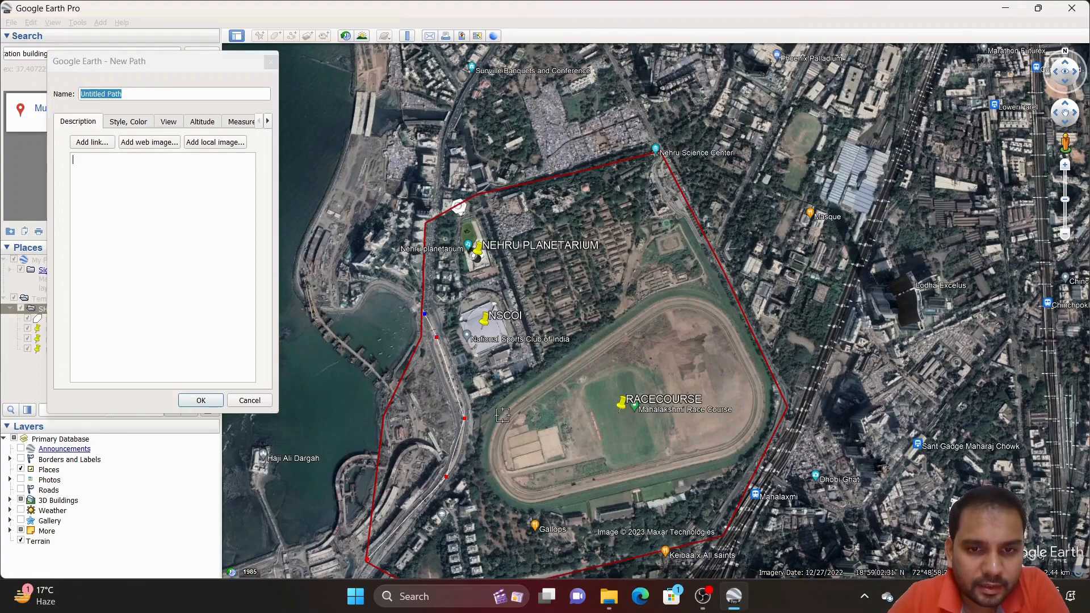
# - Name the path R1 and save it
pyautogui.click(141, 93)
pyautogui.moveTo(141, 93); pyautogui.dragTo(76, 94)
pyautogui.write('R')
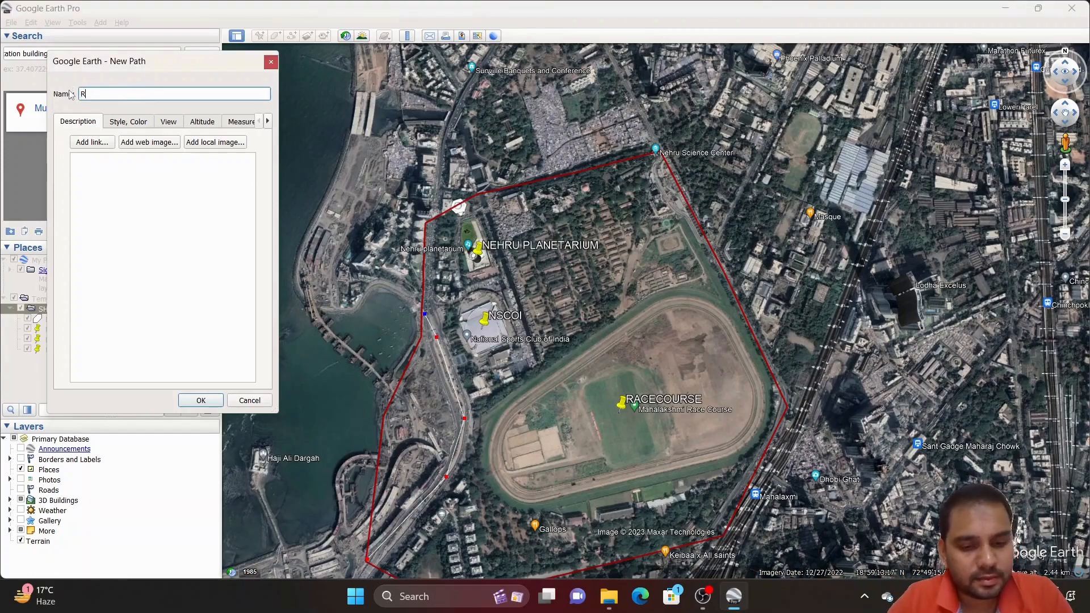
pyautogui.write('1')
pyautogui.click(200, 400)
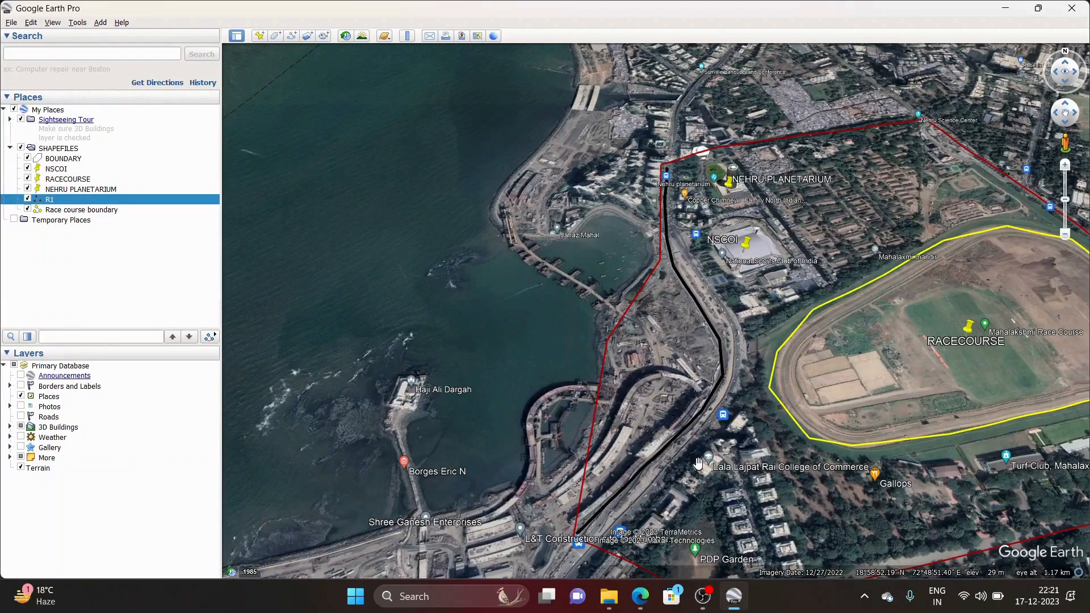
# - Open path R1 for editing and extend its north end across the road, starting back south along the eastern side
pyautogui.rightClick(55, 199)
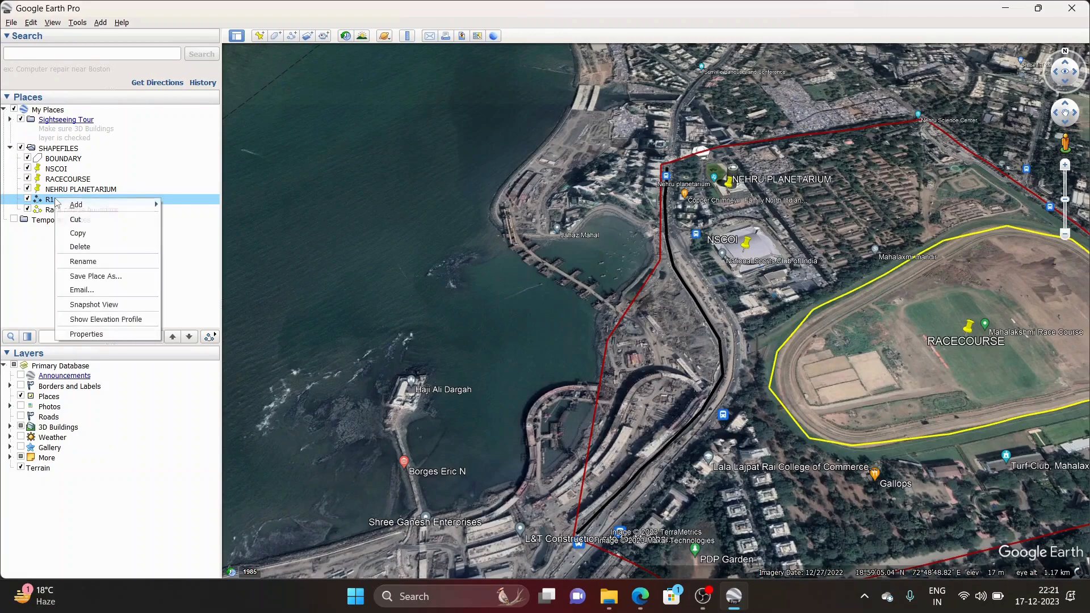
pyautogui.click(96, 334)
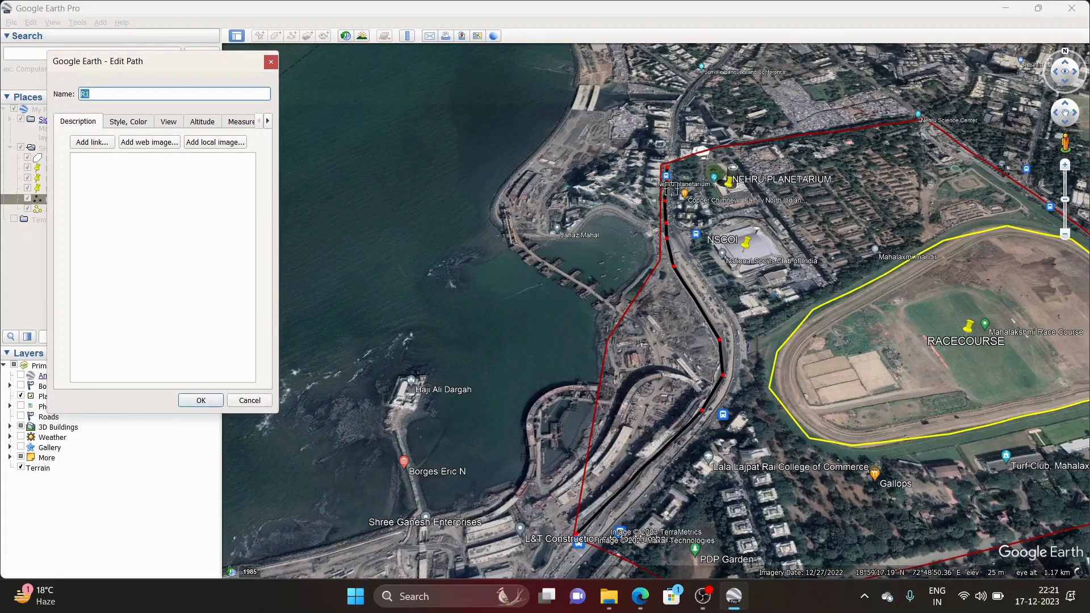
pyautogui.scroll(2, 521, 355)
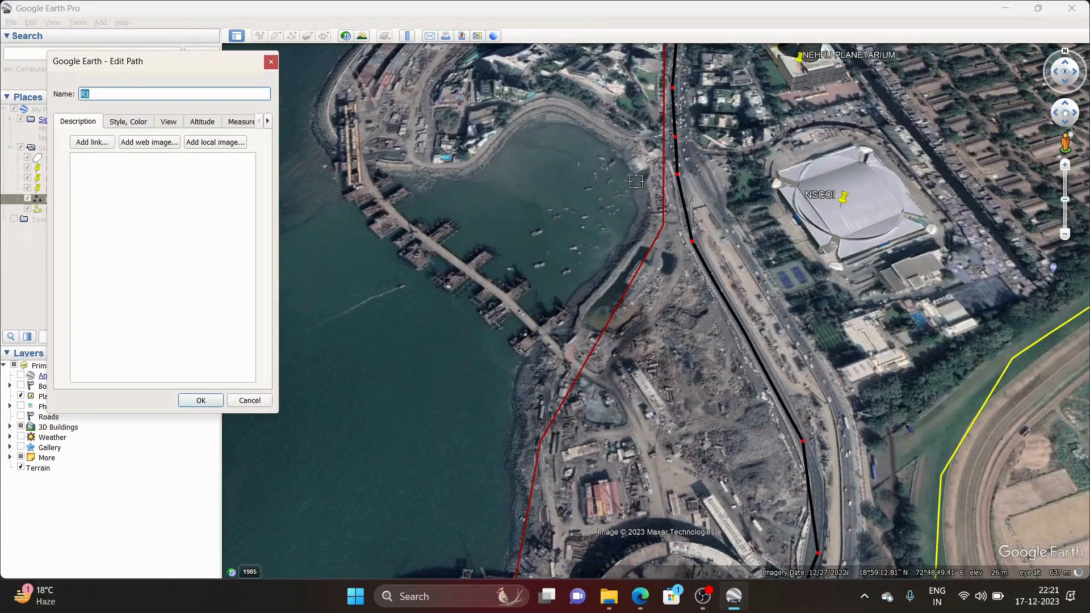
pyautogui.moveTo(1064, 105); pyautogui.dragTo(1067, 109)
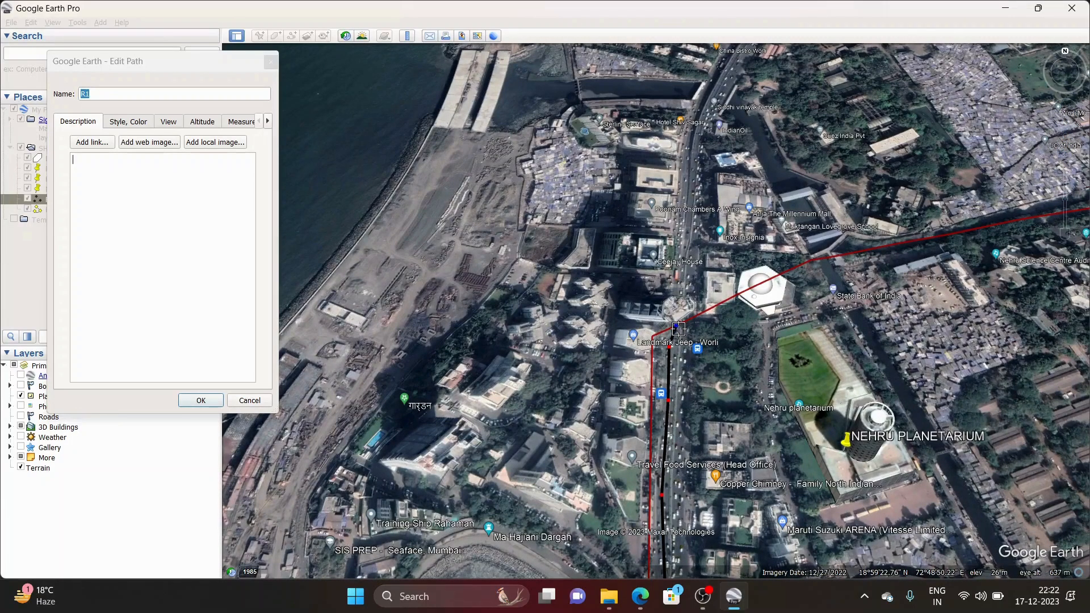
pyautogui.scroll(2, 686, 356)
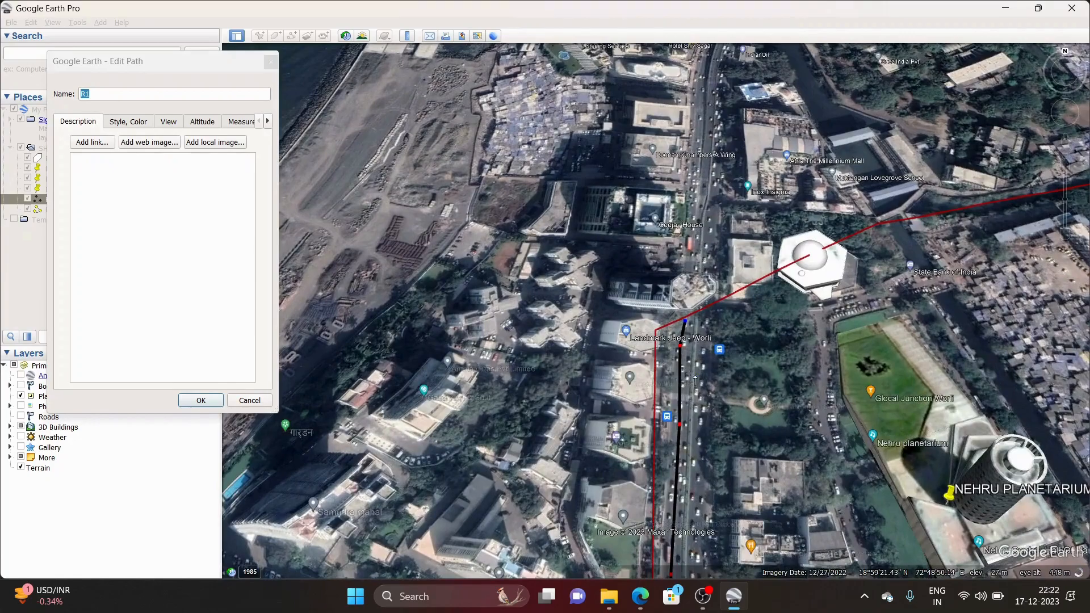
pyautogui.click(703, 348)
pyautogui.moveTo(702, 346); pyautogui.dragTo(699, 323)
pyautogui.click(695, 369)
pyautogui.click(696, 423)
pyautogui.click(693, 488)
pyautogui.click(695, 536)
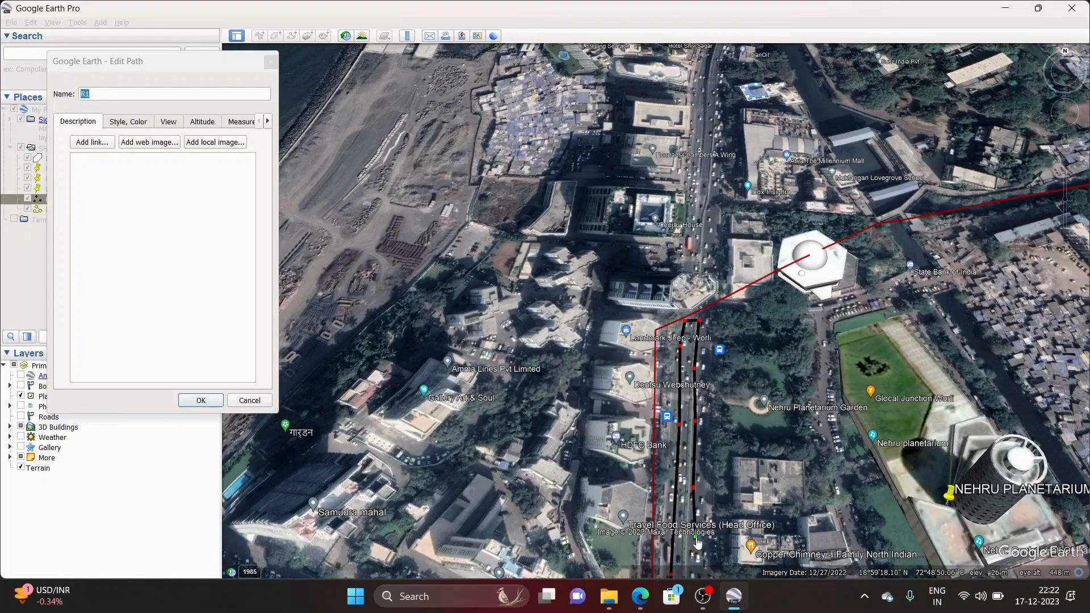
pyautogui.click(694, 487)
pyautogui.press('Delete')
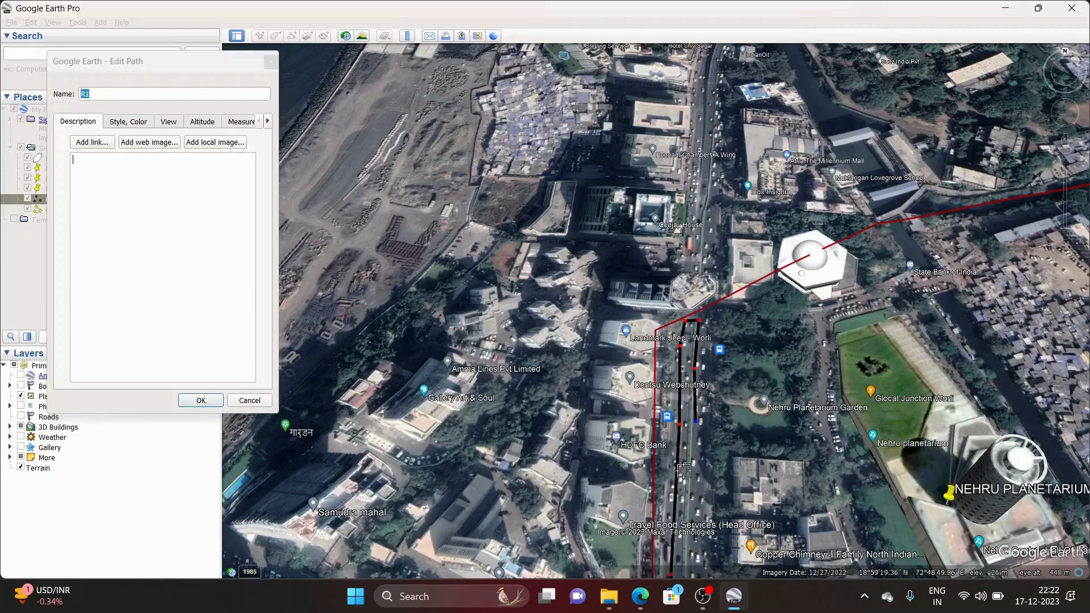
pyautogui.press('Delete')
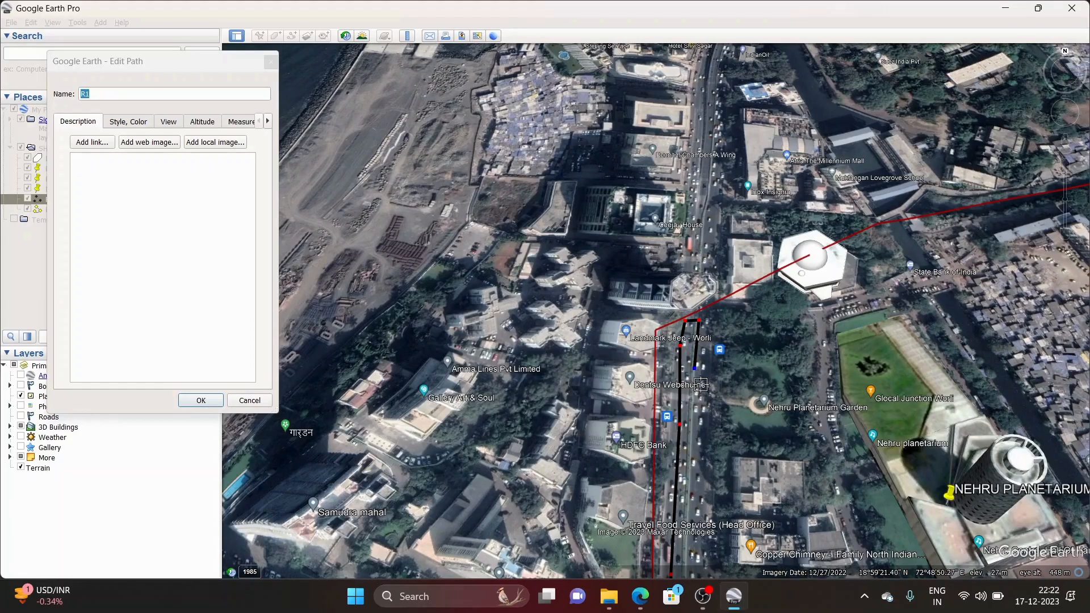
# - Continue path R1 southward along the road's eastern side, past NSCOI to the boundary's southern edge, and save the path
pyautogui.click(697, 470)
pyautogui.click(697, 554)
pyautogui.moveTo(1066, 149)
pyautogui.moveTo(1067, 125); pyautogui.dragTo(1068, 125)
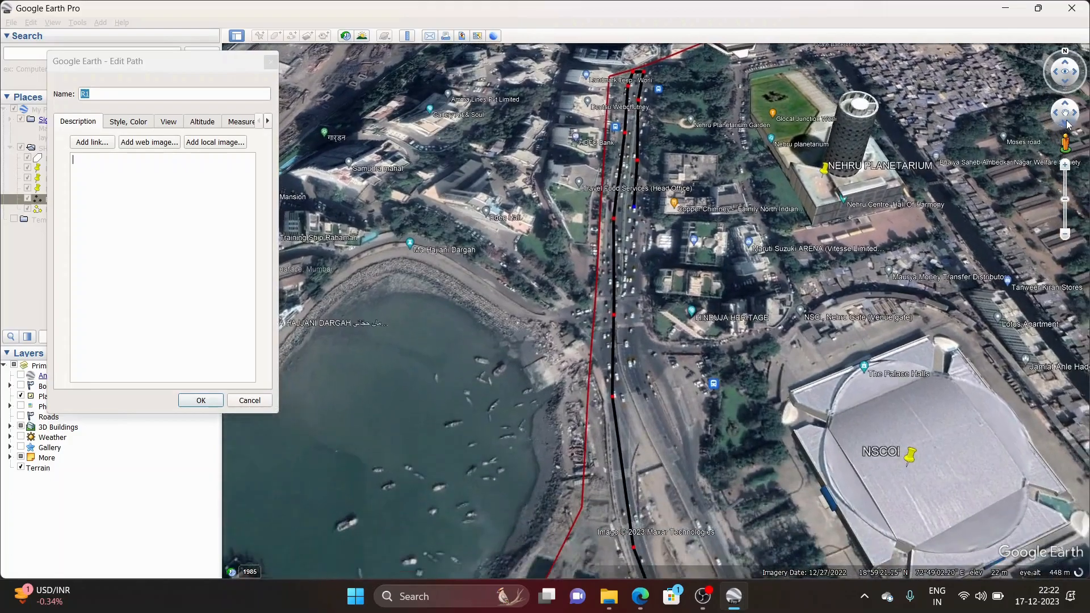
pyautogui.click(636, 292)
pyautogui.click(636, 368)
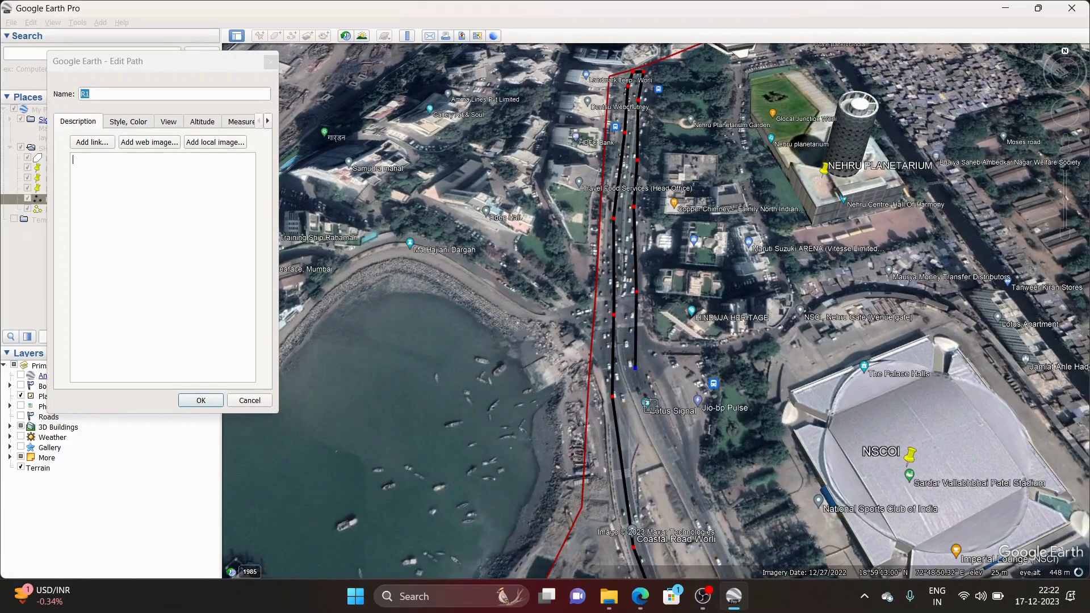
pyautogui.click(673, 454)
pyautogui.moveTo(1077, 117); pyautogui.dragTo(1067, 125)
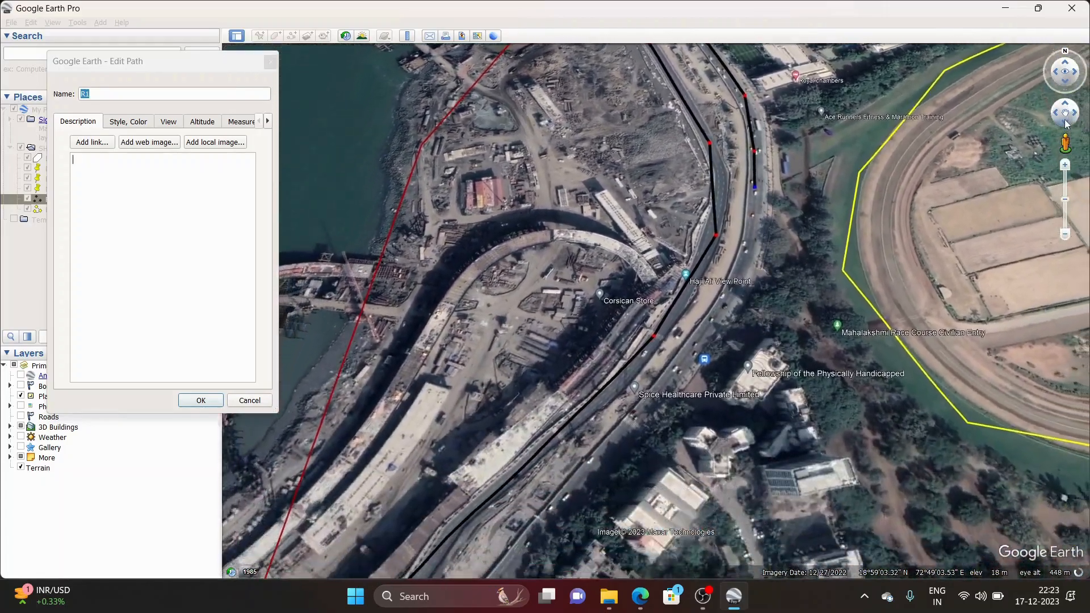
pyautogui.click(201, 400)
# - Save the SHAPEFILES folder as the KMZ file SHAPEFILES in the OBS VIDEOS folder on drive D
pyautogui.moveTo(615, 305); pyautogui.dragTo(615, 305)
pyautogui.scroll(-5, 615, 305)
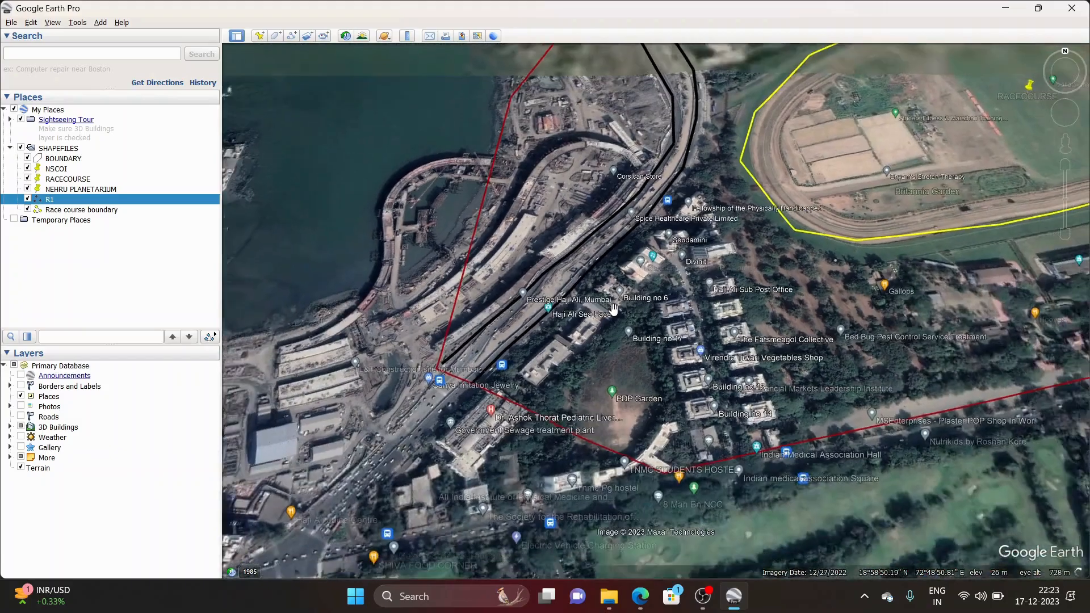
pyautogui.scroll(-2, 597, 120)
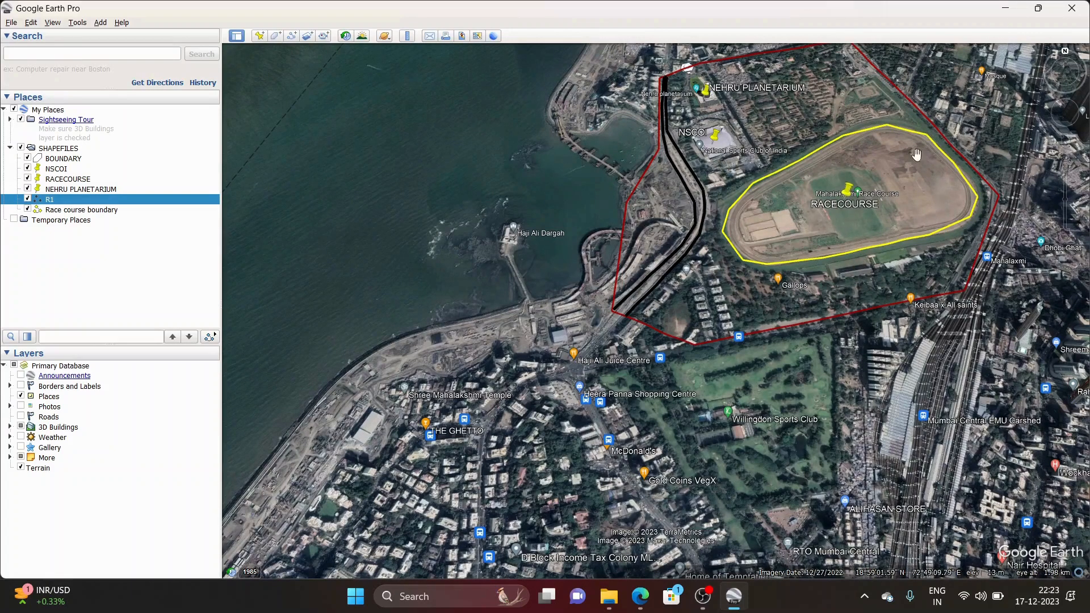
pyautogui.click(1067, 110)
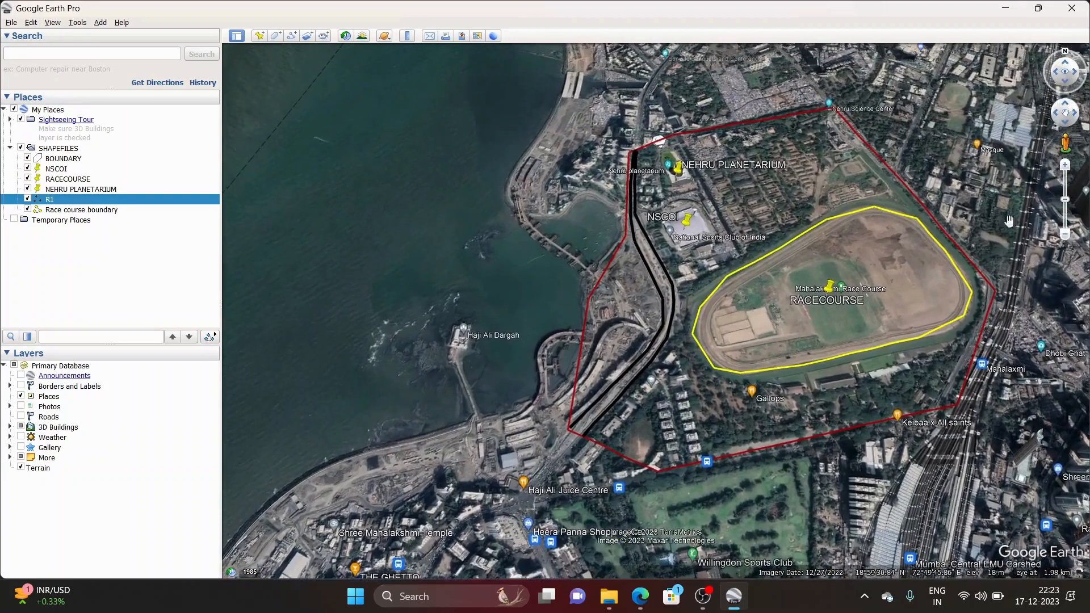
pyautogui.rightClick(58, 151)
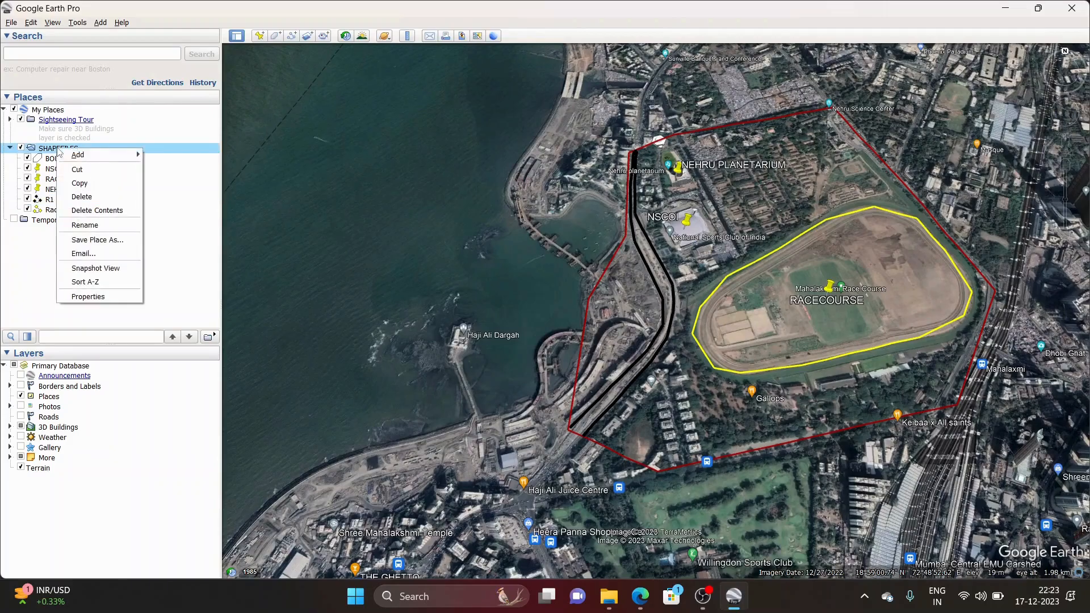
pyautogui.click(97, 240)
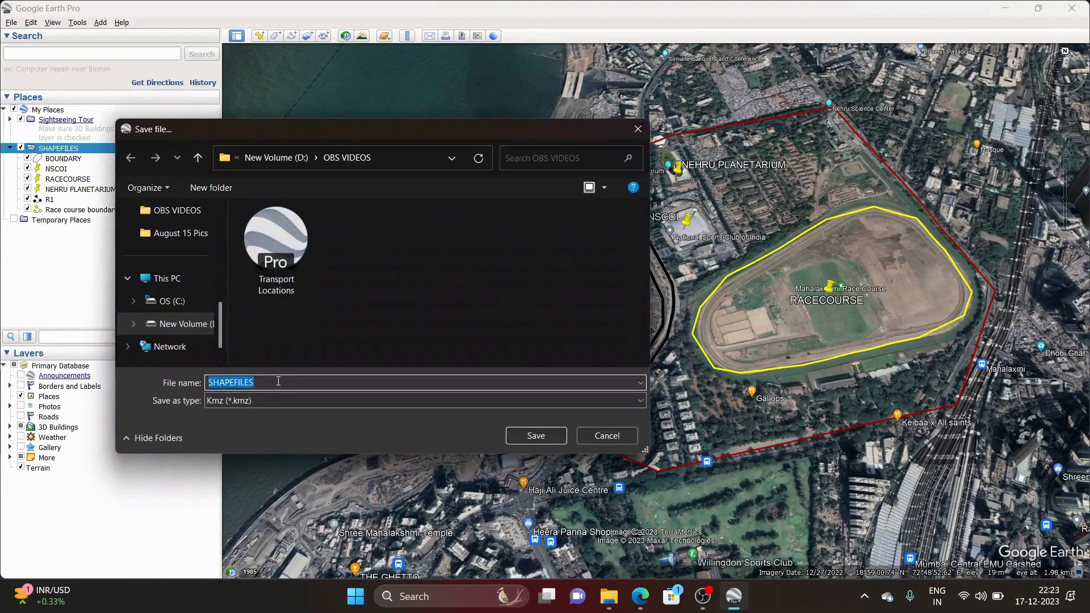
pyautogui.click(282, 385)
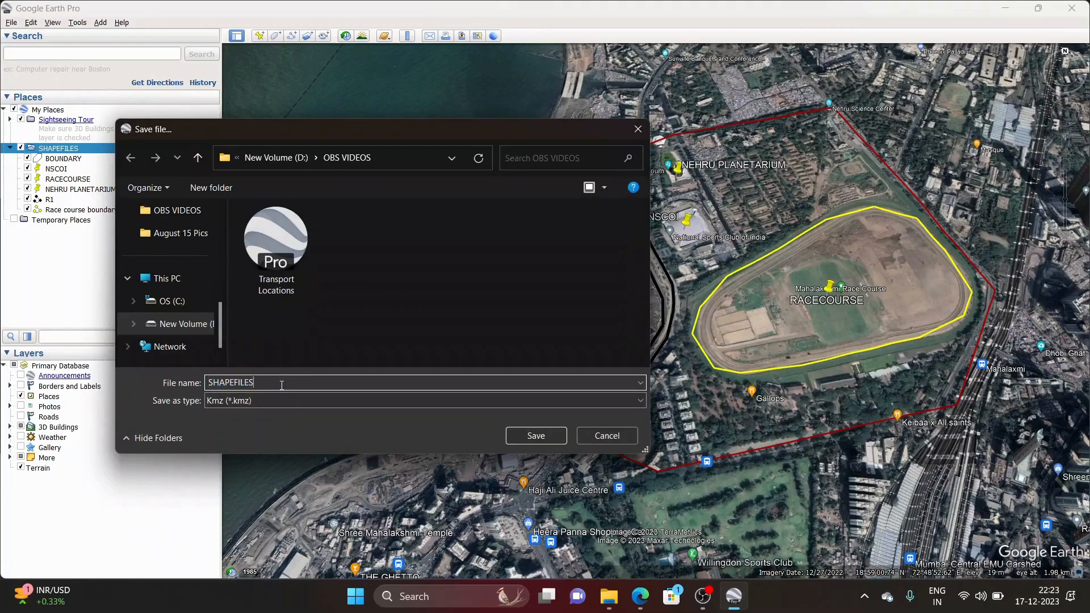
pyautogui.click(537, 435)
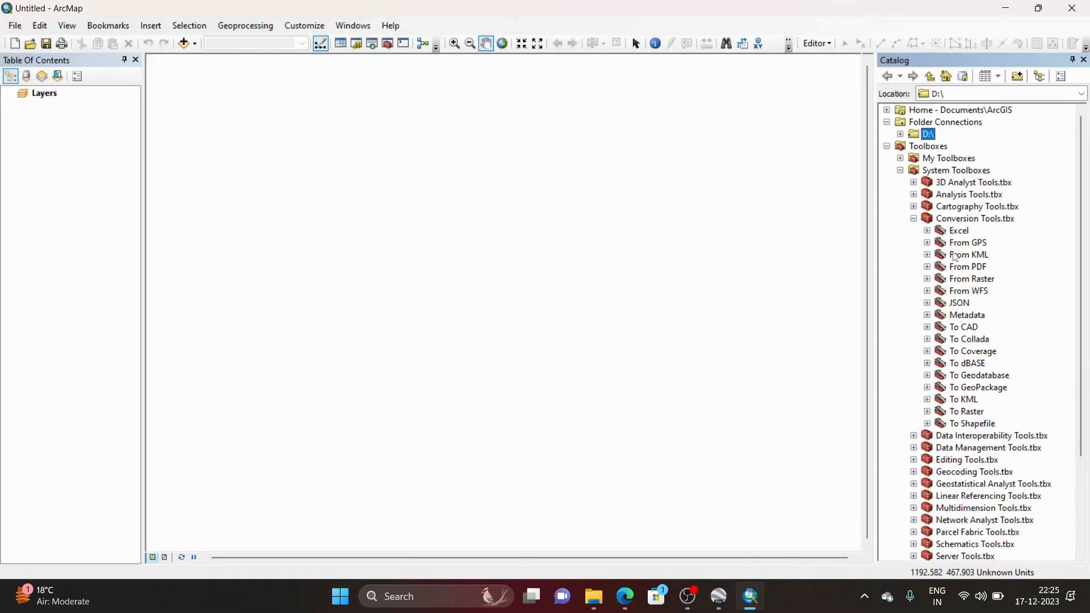
# - In ArcMap, convert D:\OBS VIDEOS\SHAPEFILES.kmz with the KML To Layer tool, using SHAPEFILES as output data name
pyautogui.click(927, 254)
pyautogui.doubleClick(988, 266)
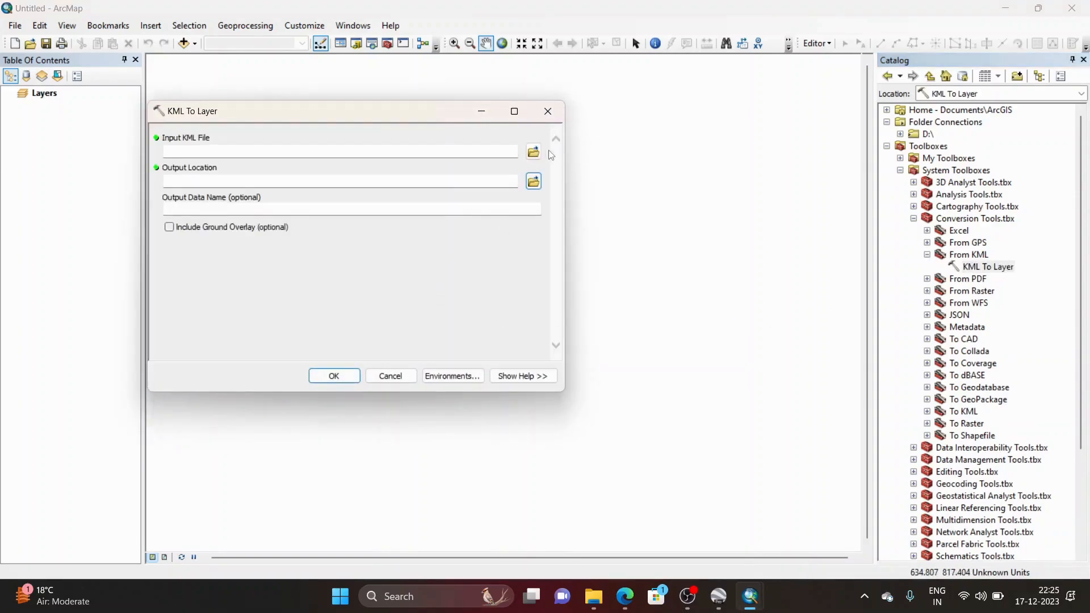
pyautogui.click(533, 152)
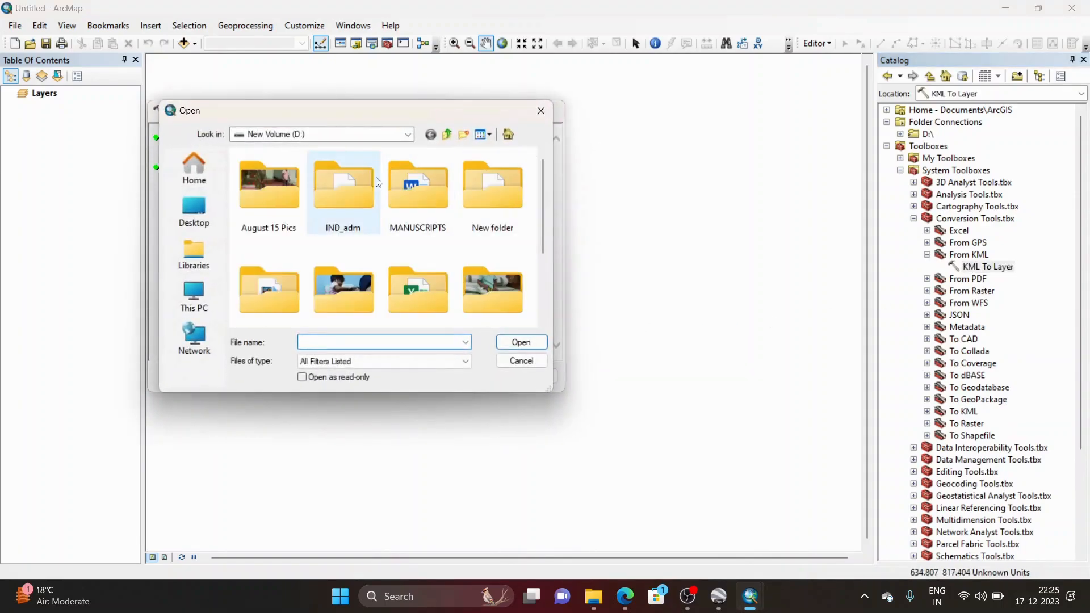
pyautogui.scroll(-2, 356, 282)
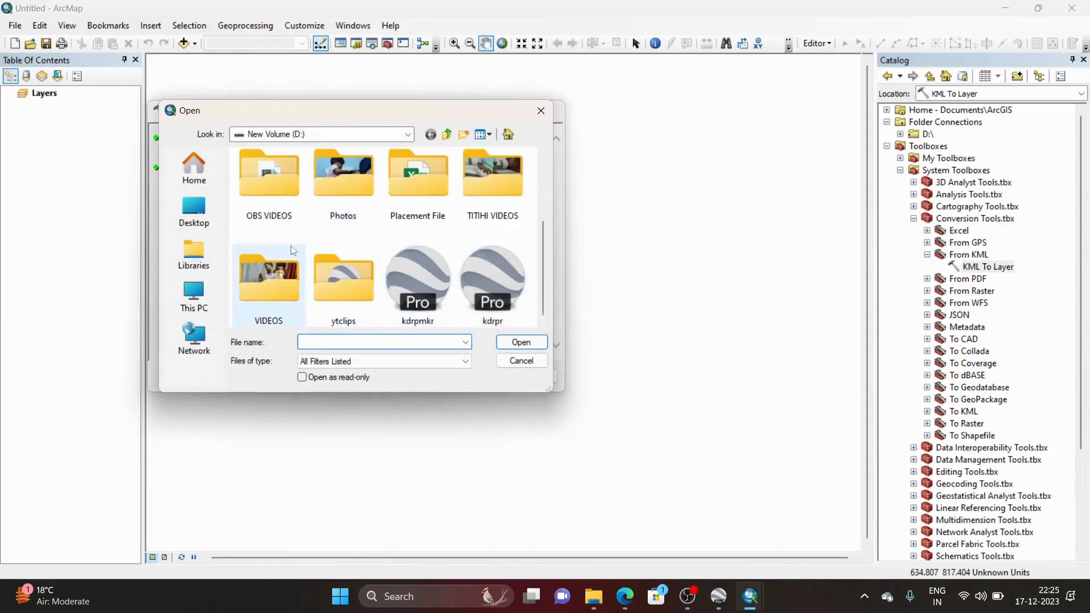
pyautogui.doubleClick(275, 206)
pyautogui.click(272, 213)
pyautogui.click(506, 346)
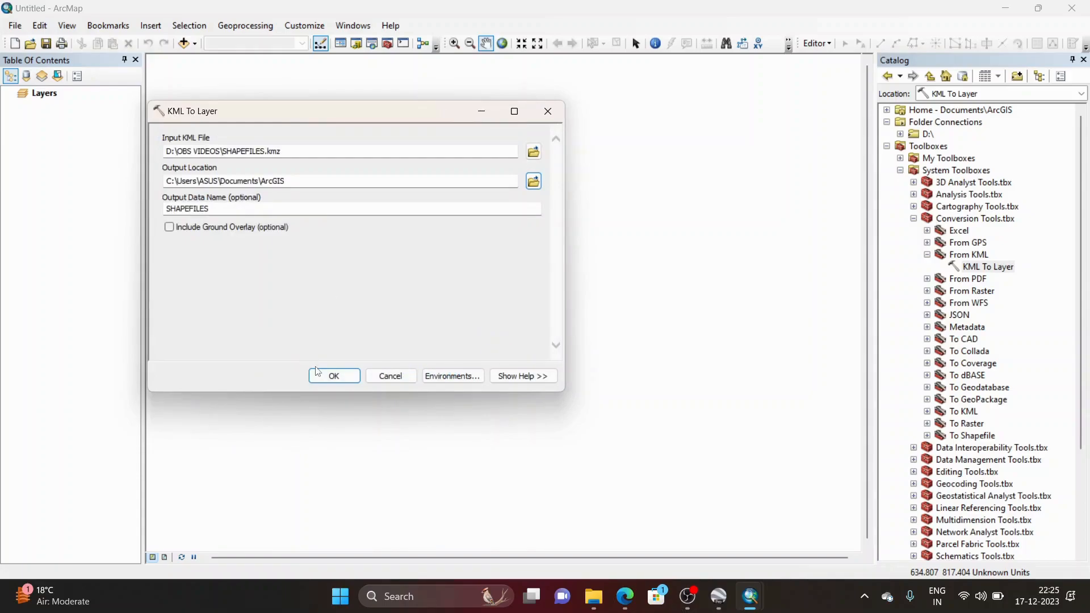
pyautogui.click(347, 378)
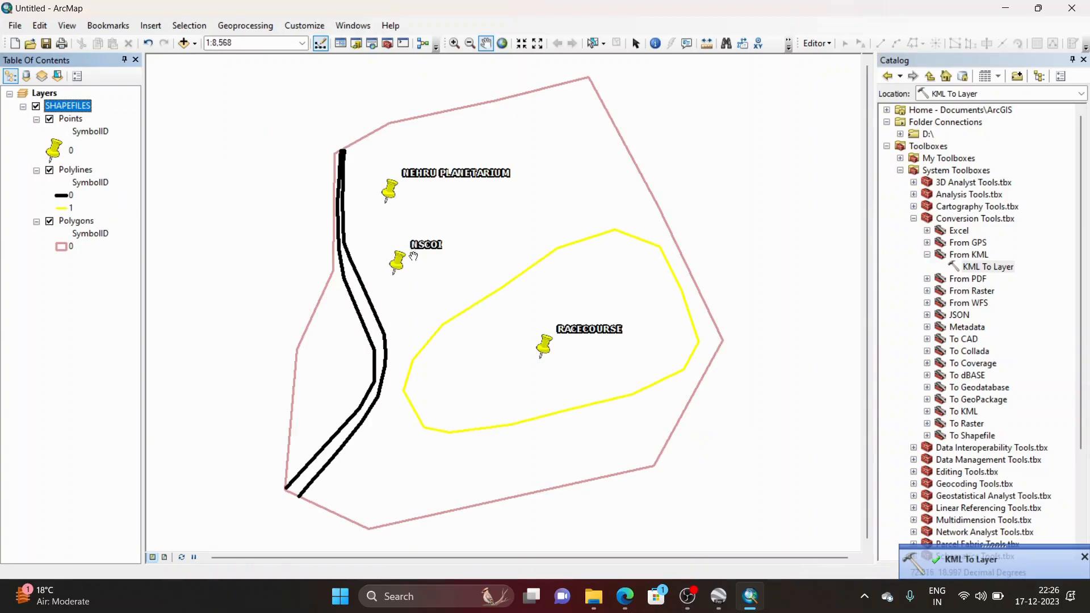
pyautogui.scroll(2, 421, 170)
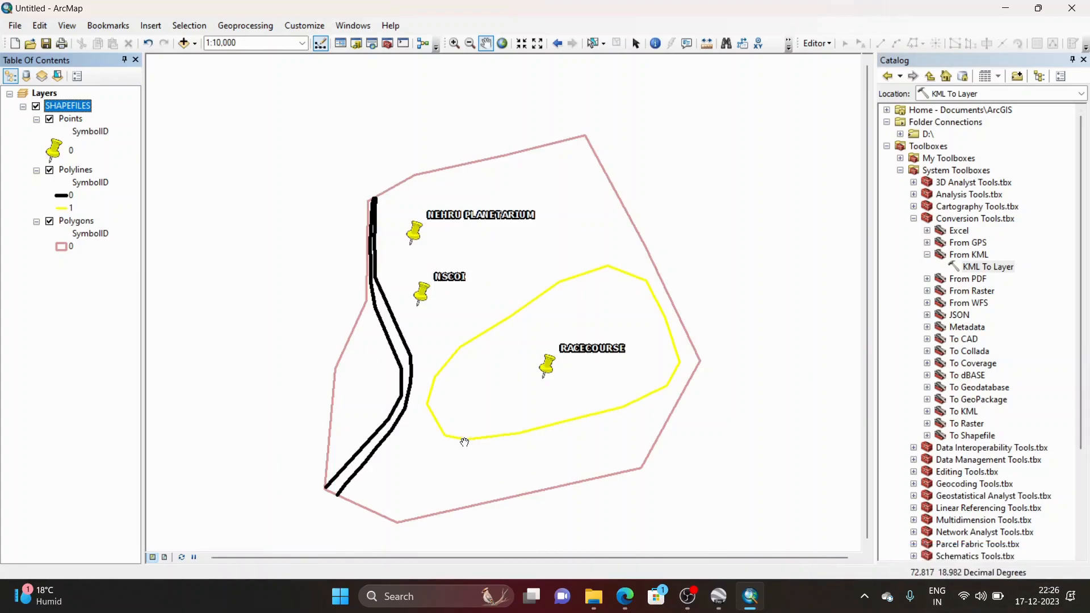
pyautogui.scroll(-1, 464, 442)
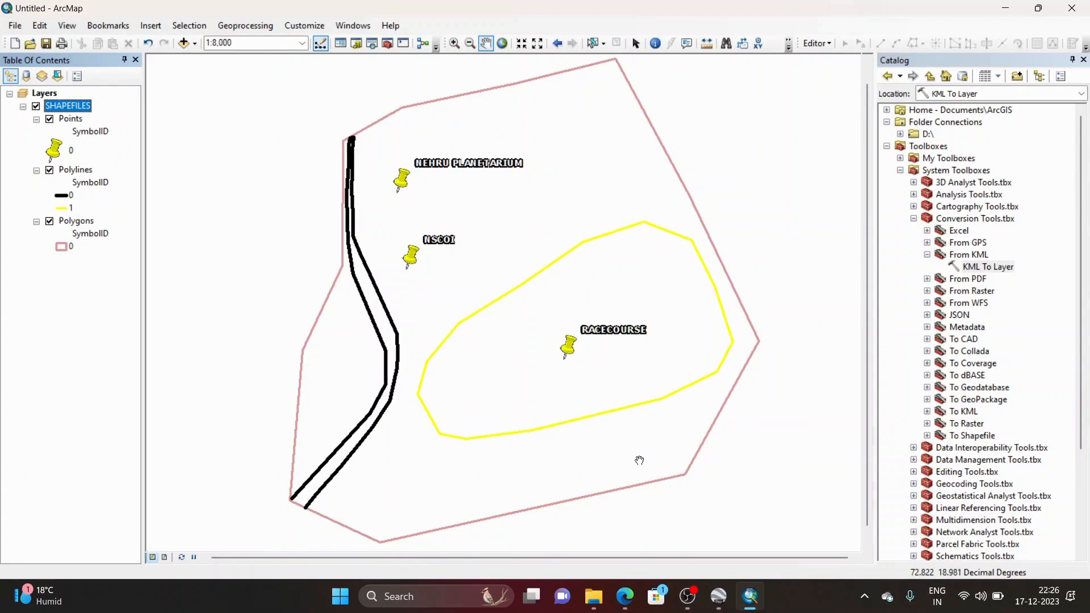
pyautogui.click(74, 222)
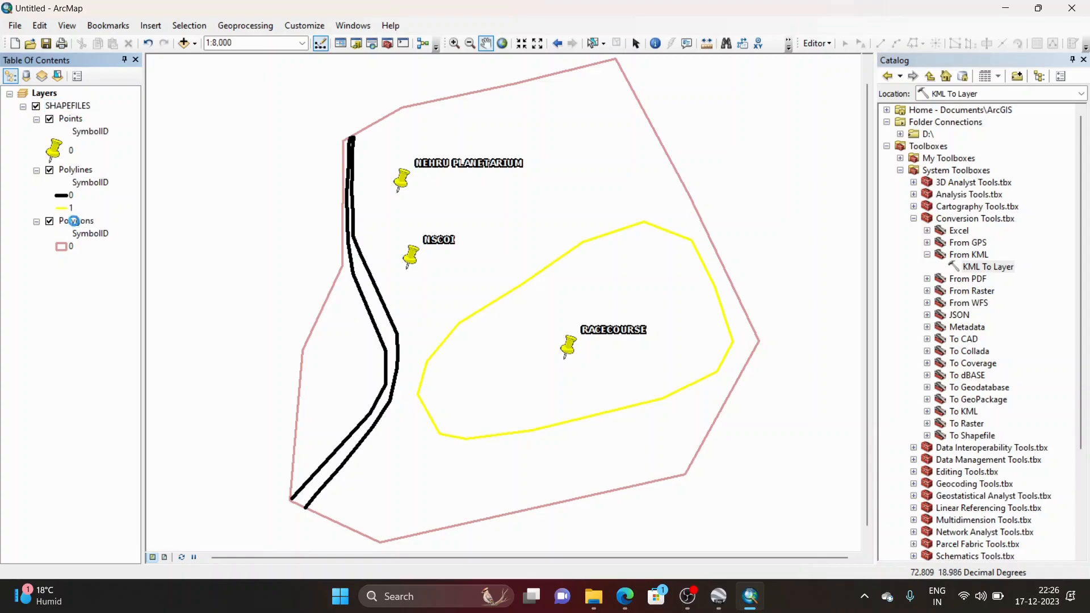
pyautogui.rightClick(75, 222)
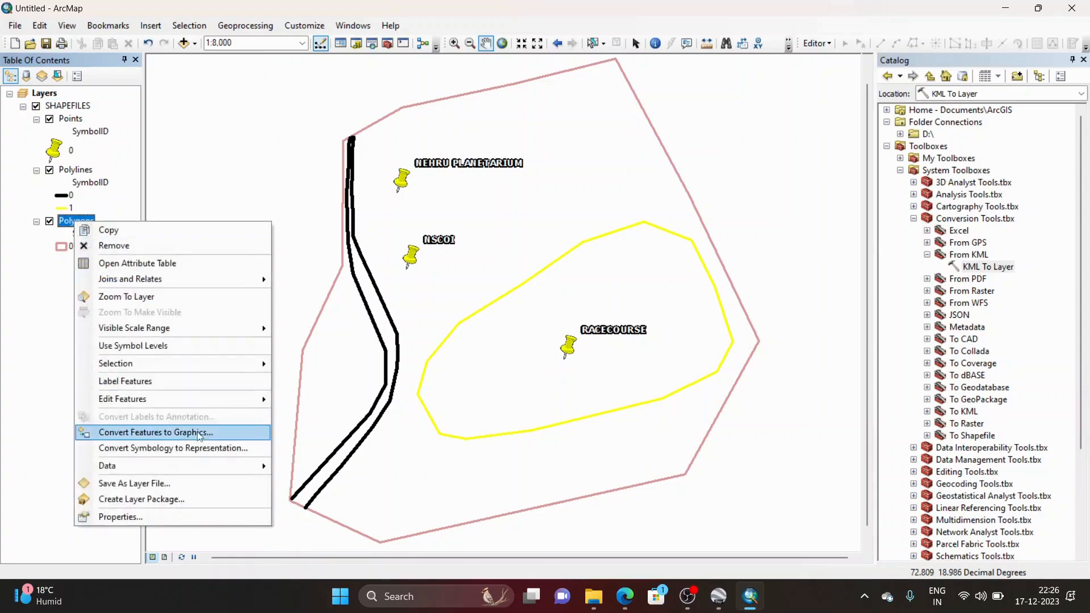
pyautogui.moveTo(225, 465)
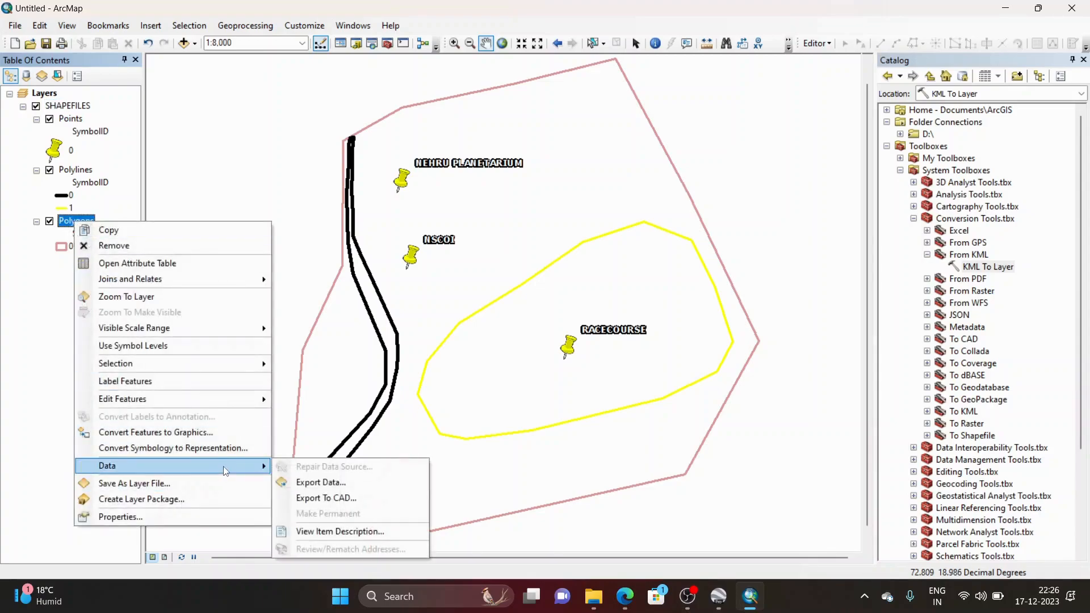
pyautogui.click(341, 487)
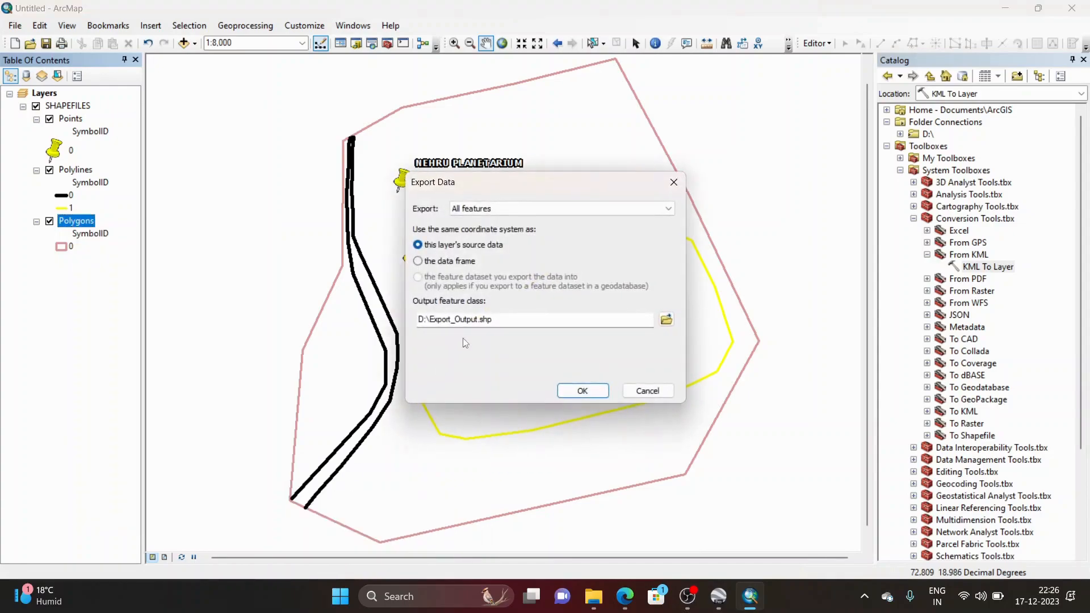
pyautogui.click(674, 182)
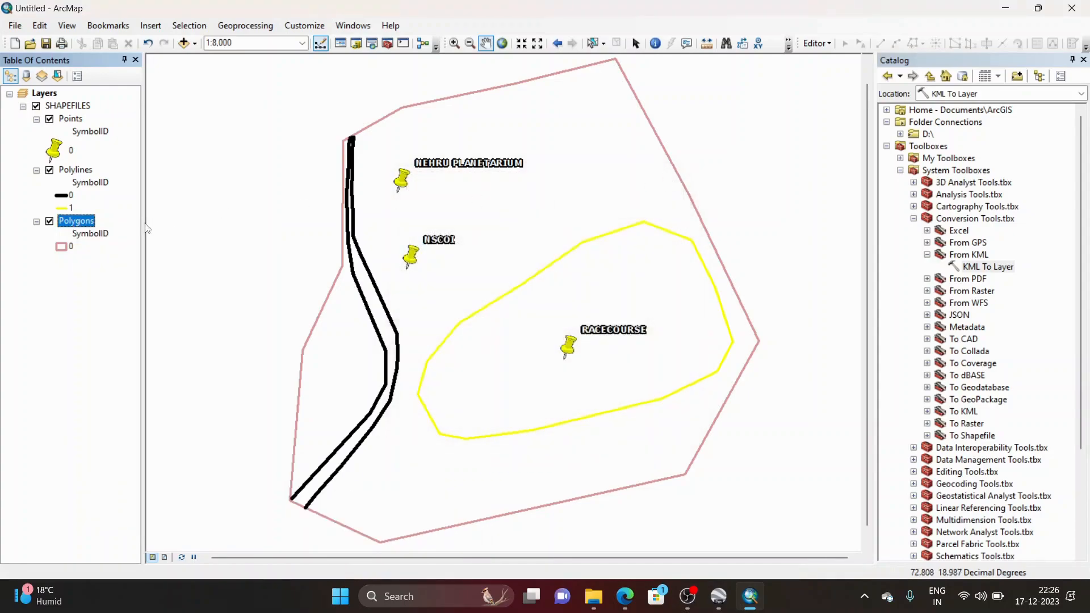
# - Export all features of the Polygons layer as the shapefile D:\polygont.shp and add it to the map
pyautogui.rightClick(71, 222)
pyautogui.moveTo(205, 464)
pyautogui.click(312, 484)
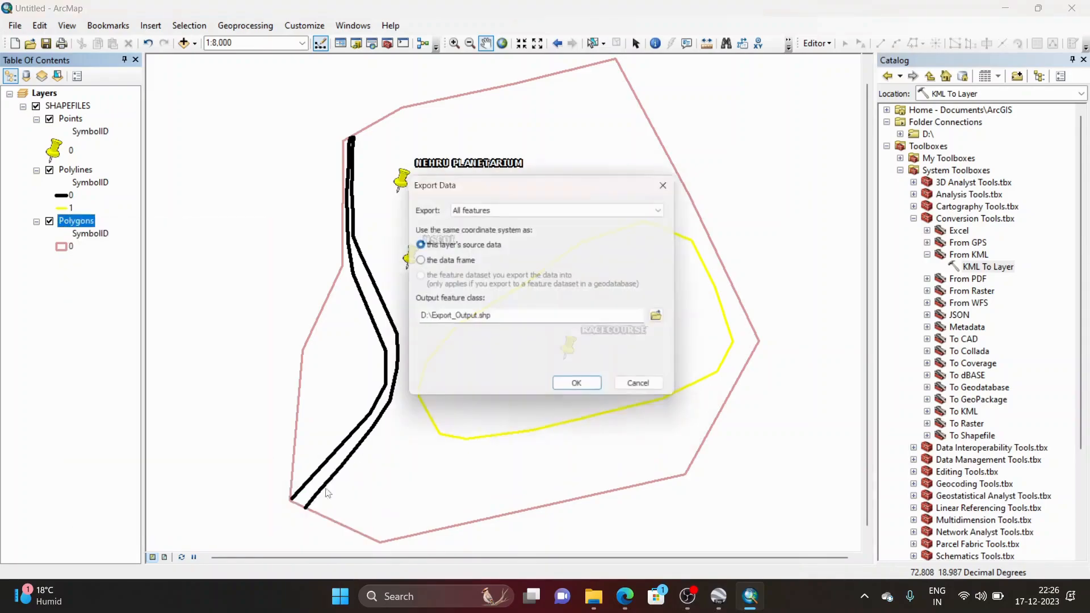
pyautogui.click(480, 320)
pyautogui.press('BackSpace')
pyautogui.press('BackSpace')
pyautogui.press('BackSpace')
pyautogui.press('BackSpace')
pyautogui.press('BackSpace')
pyautogui.press('BackSpace')
pyautogui.press('BackSpace')
pyautogui.press('BackSpace')
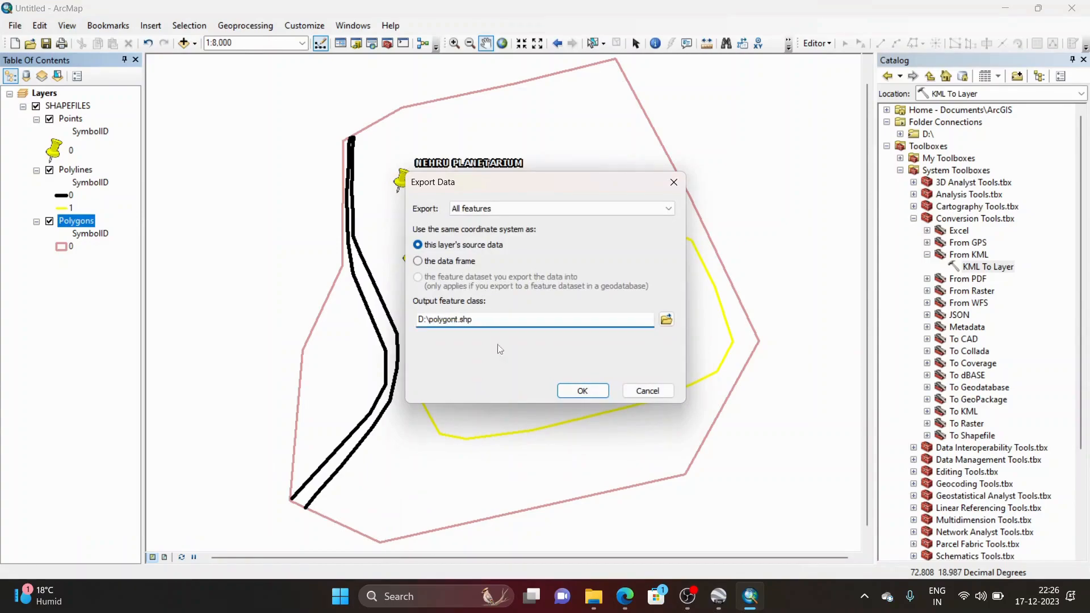
pyautogui.click(583, 390)
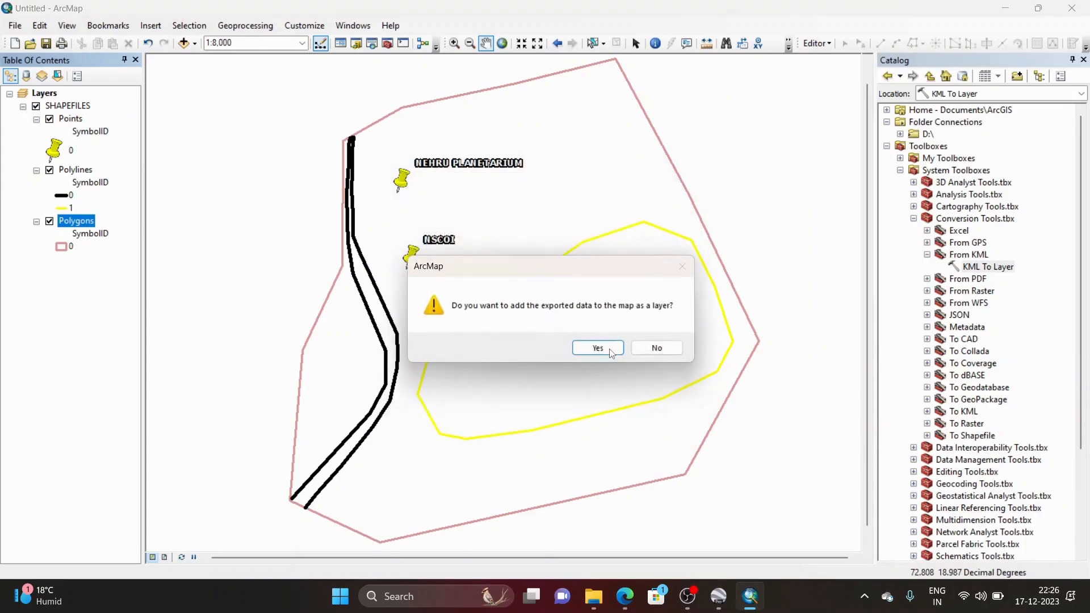
pyautogui.click(591, 344)
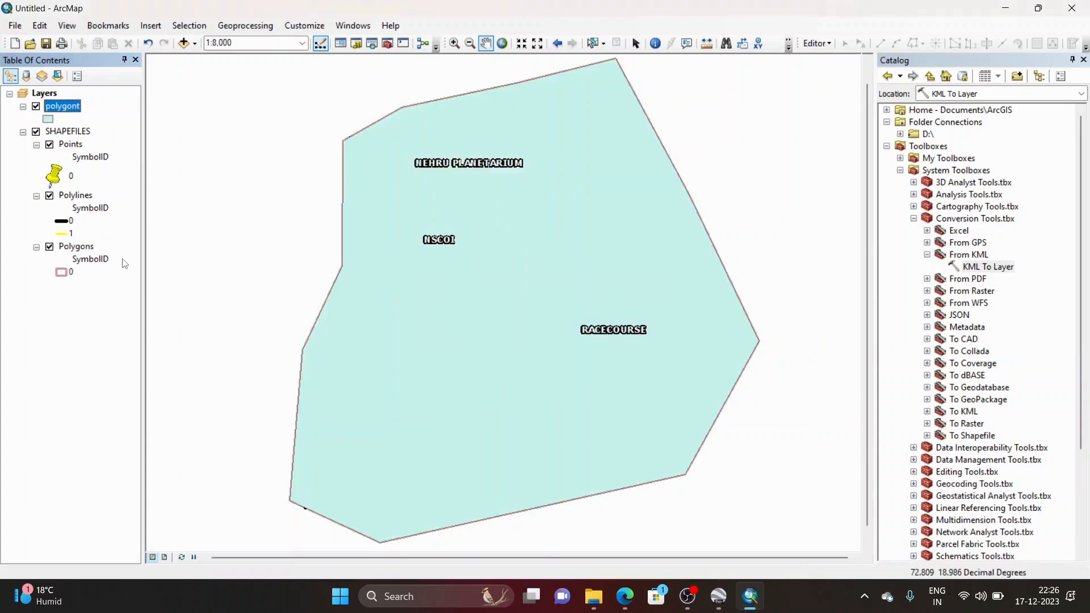
# - Export all features of the Polylines layer as the shapefile D:\polylines.shp and add it to the map
pyautogui.rightClick(91, 199)
pyautogui.moveTo(175, 434)
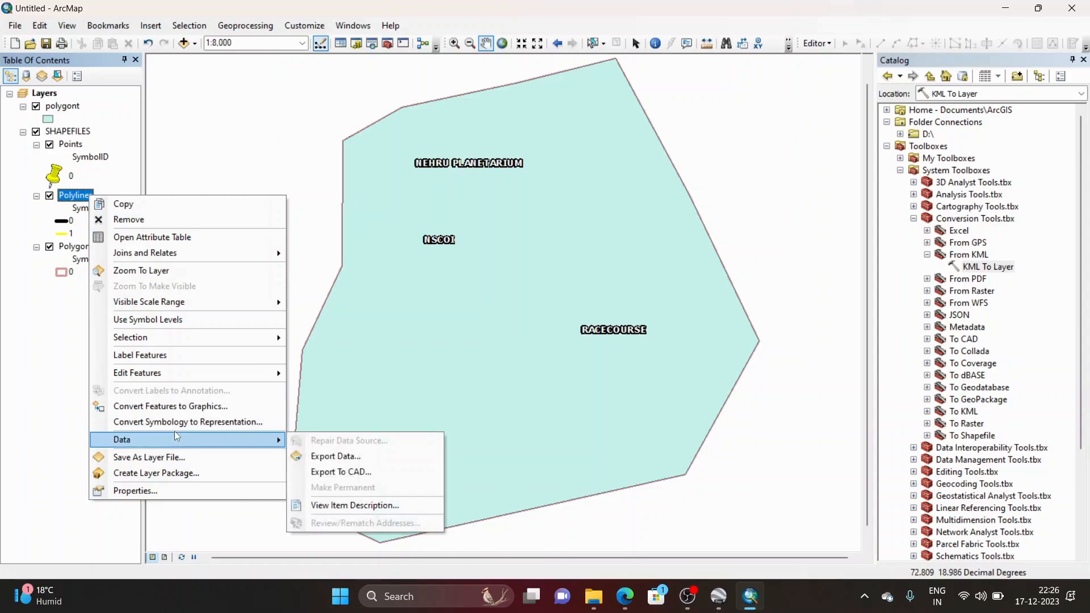
pyautogui.click(332, 456)
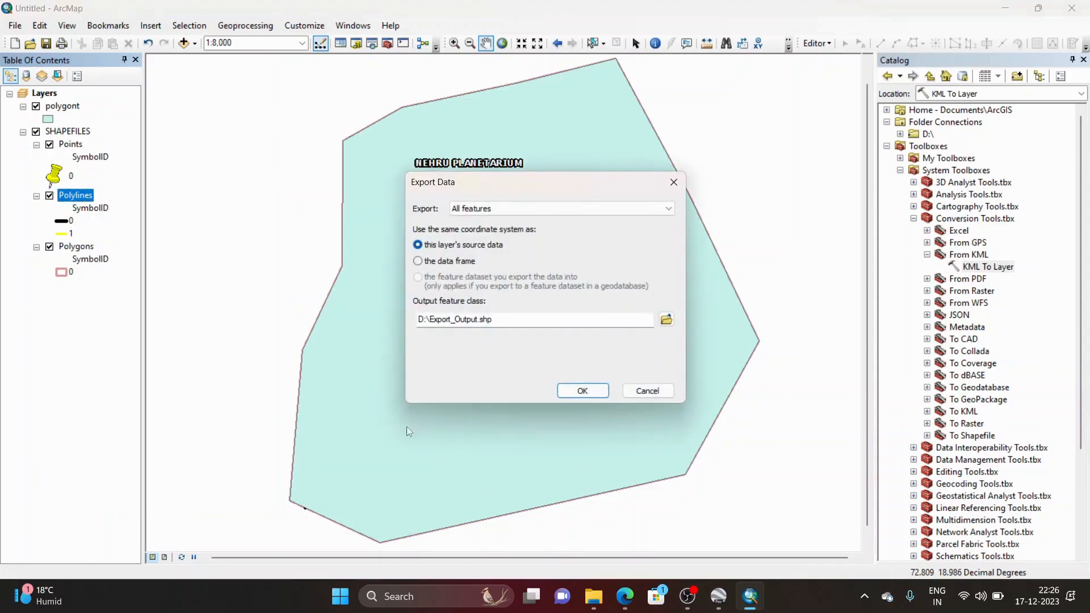
pyautogui.click(479, 319)
pyautogui.press('BackSpace')
pyautogui.press('BackSpace')
pyautogui.press('BackSpace')
pyautogui.press('BackSpace')
pyautogui.press('BackSpace')
pyautogui.press('BackSpace')
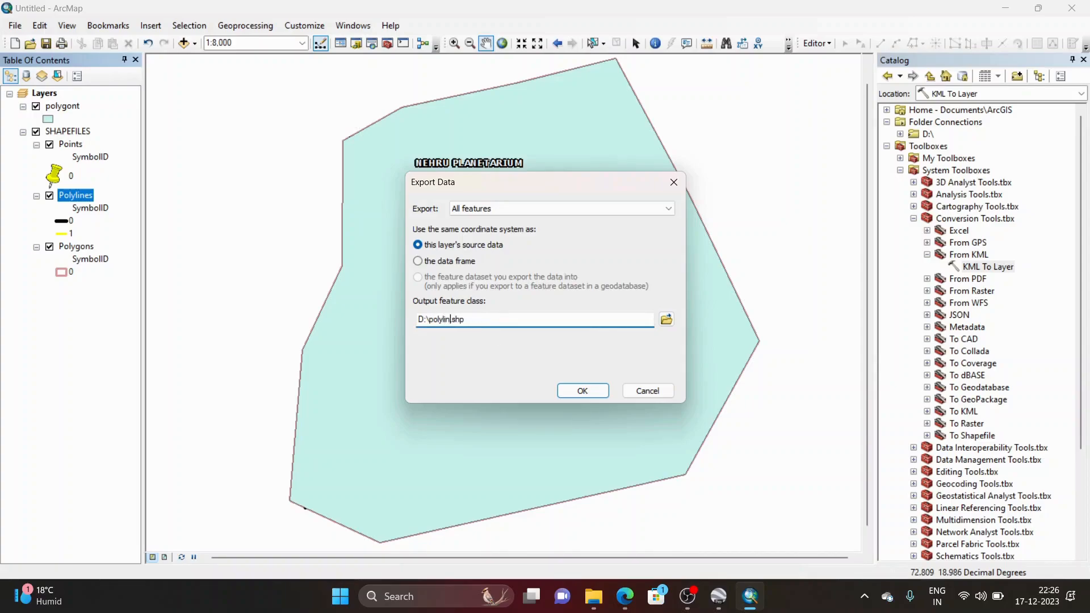
pyautogui.click(572, 391)
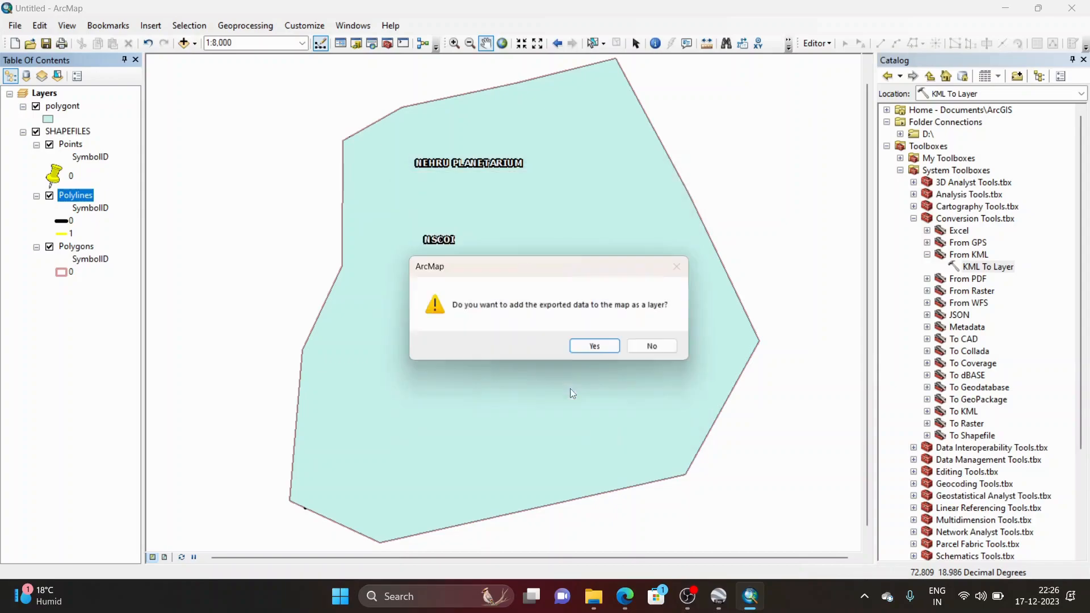
pyautogui.click(591, 343)
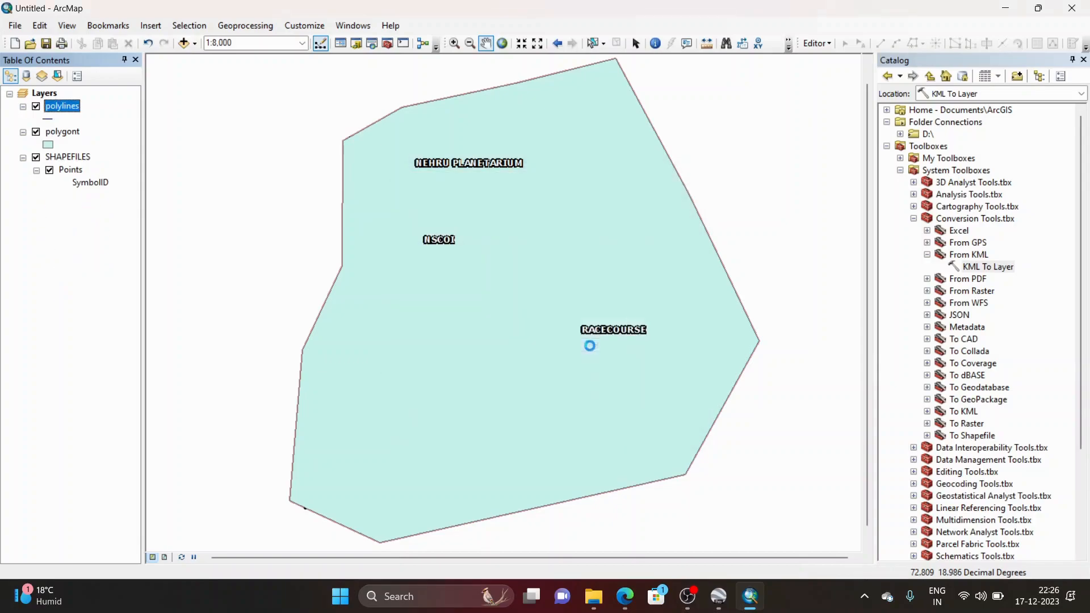
# - Export the Points layer's data as the shapefile points.shp on drive D and add it to the map
pyautogui.rightClick(78, 173)
pyautogui.moveTo(246, 424)
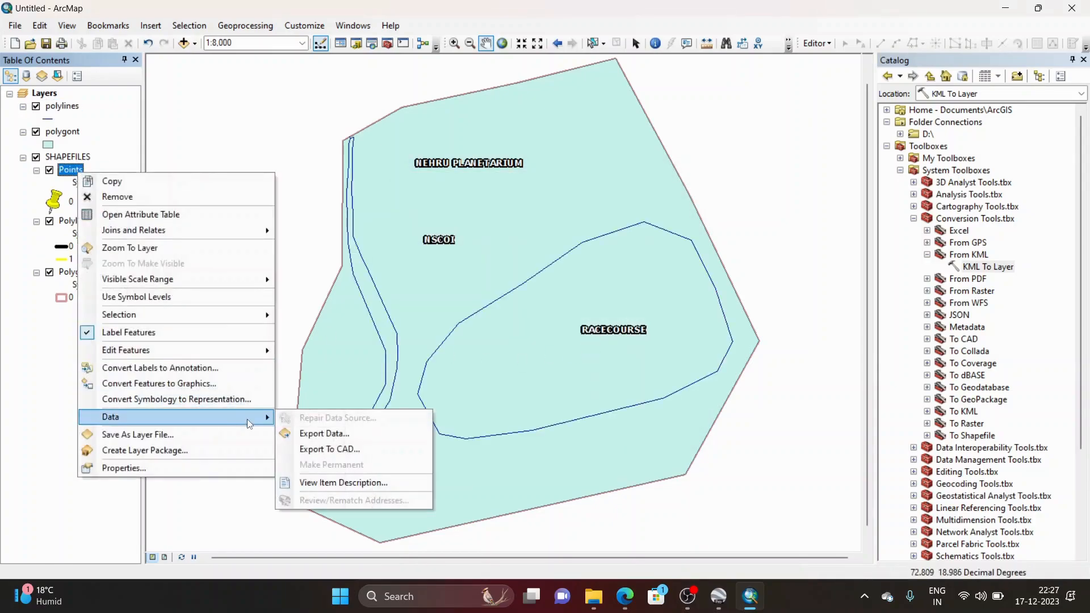
pyautogui.click(323, 433)
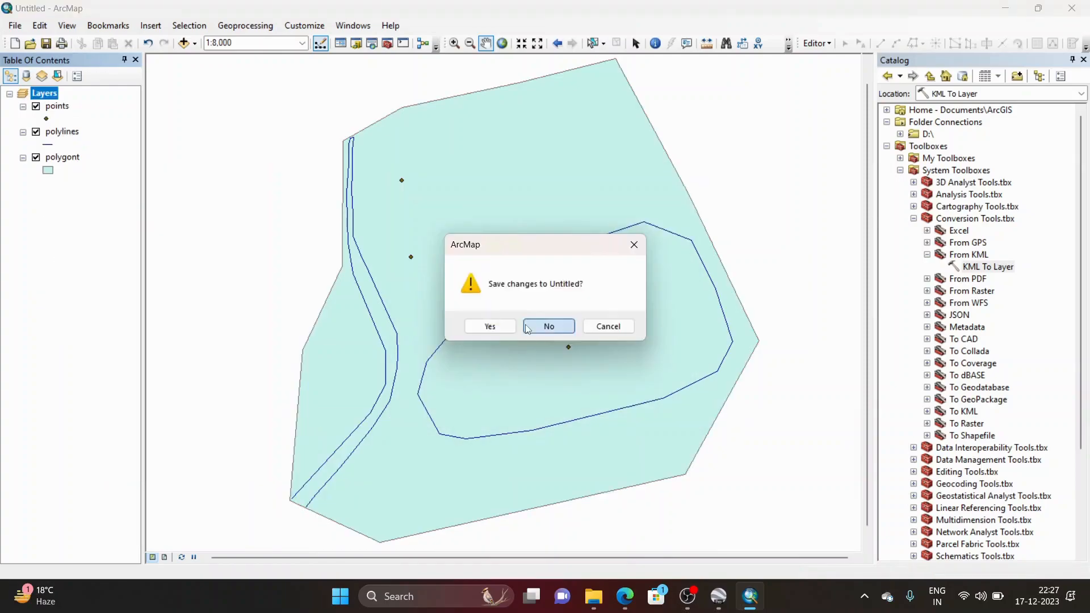
# - Start a new blank map without saving the old one and add polygont.shp from the refreshed D:\ folder connection
pyautogui.click(547, 324)
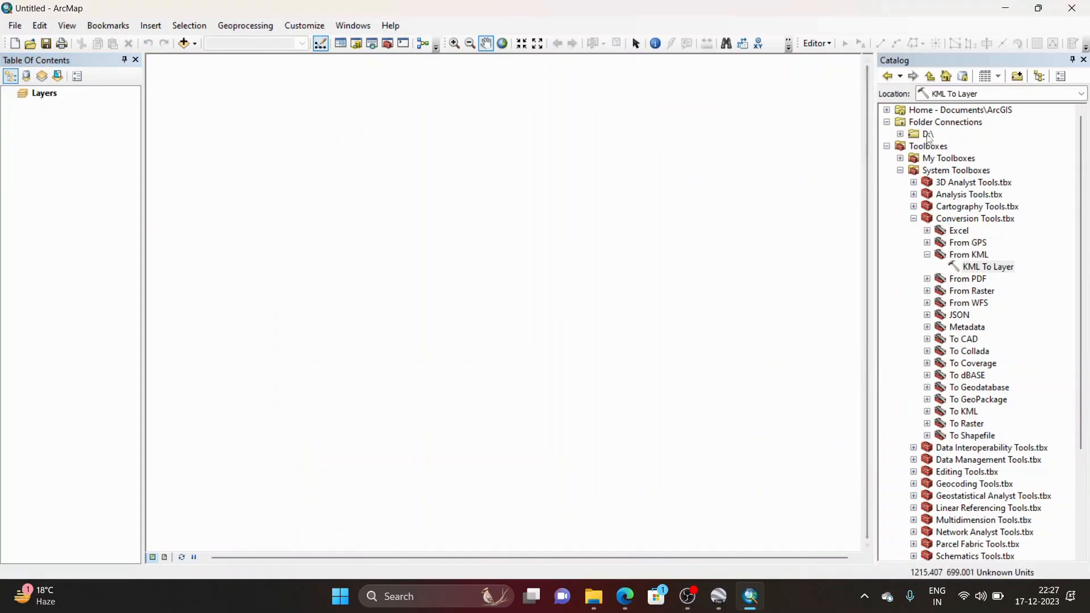
pyautogui.rightClick(928, 135)
pyautogui.click(938, 205)
pyautogui.click(900, 135)
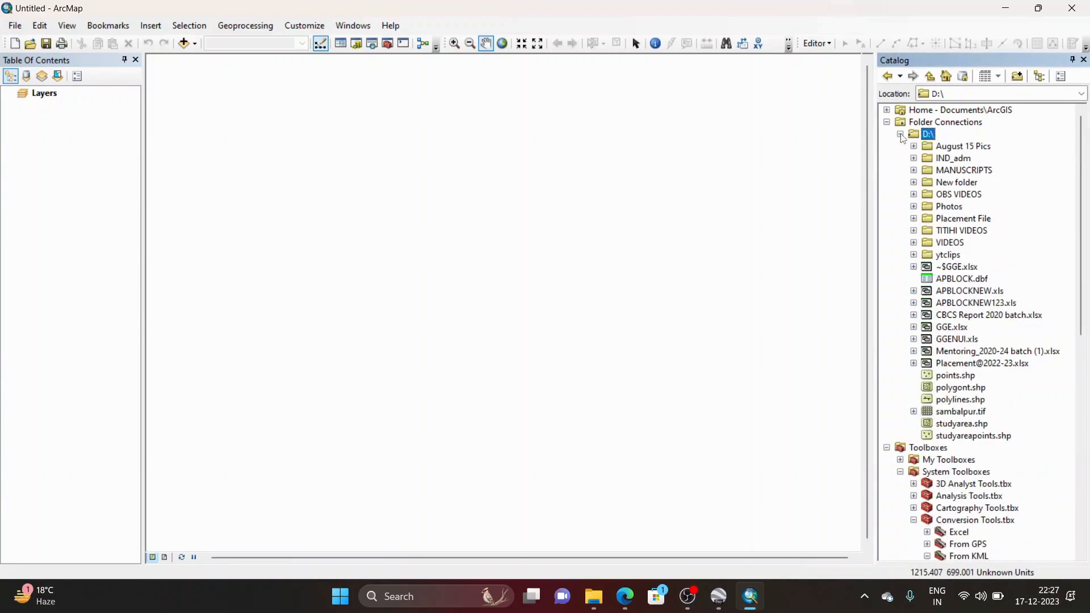
pyautogui.moveTo(953, 393)
pyautogui.mouseDown()
pyautogui.moveTo(673, 366)
pyautogui.moveTo(72, 161)
pyautogui.mouseUp()
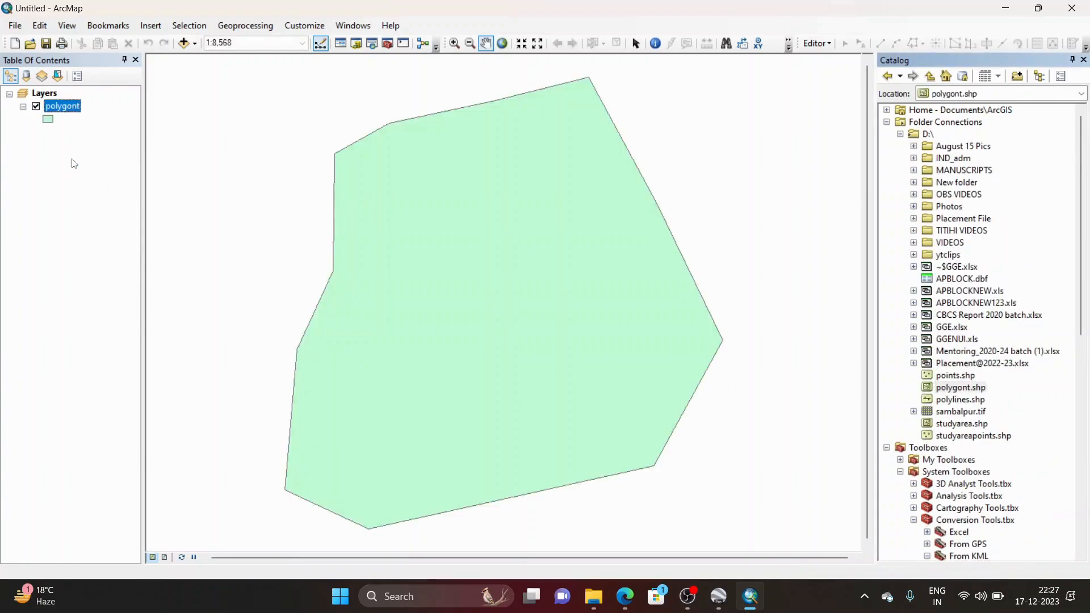
# - Change the polygont layer's symbol to the Hollow style
pyautogui.click(47, 120)
pyautogui.click(395, 259)
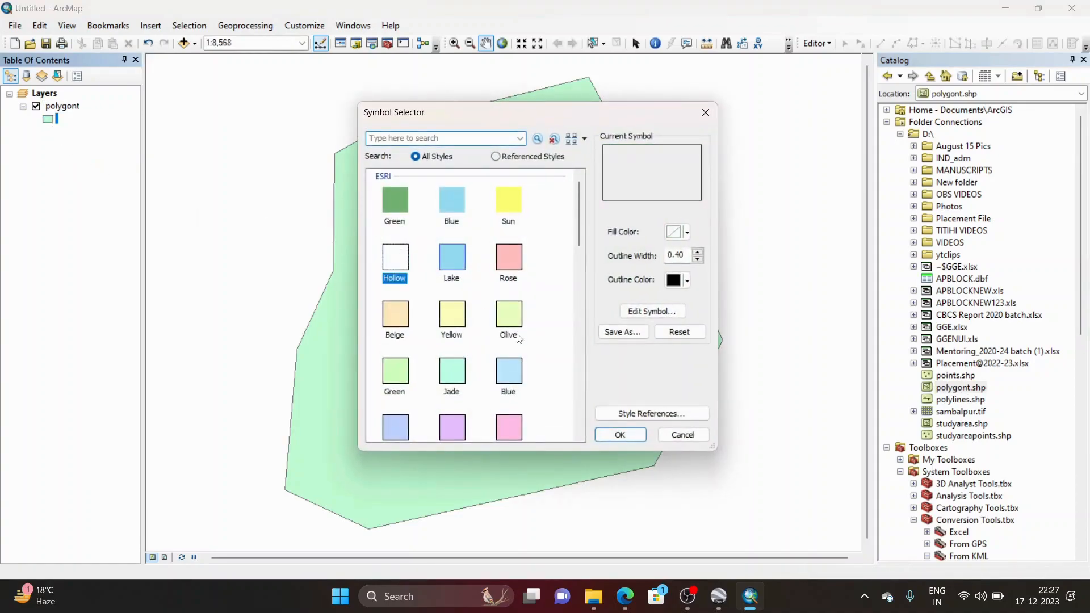
pyautogui.click(620, 435)
# - Add polylines.shp and points.shp from D:\ to the map and compare the layers with the original drawing in Google Earth Pro
pyautogui.moveTo(959, 399); pyautogui.dragTo(411, 340)
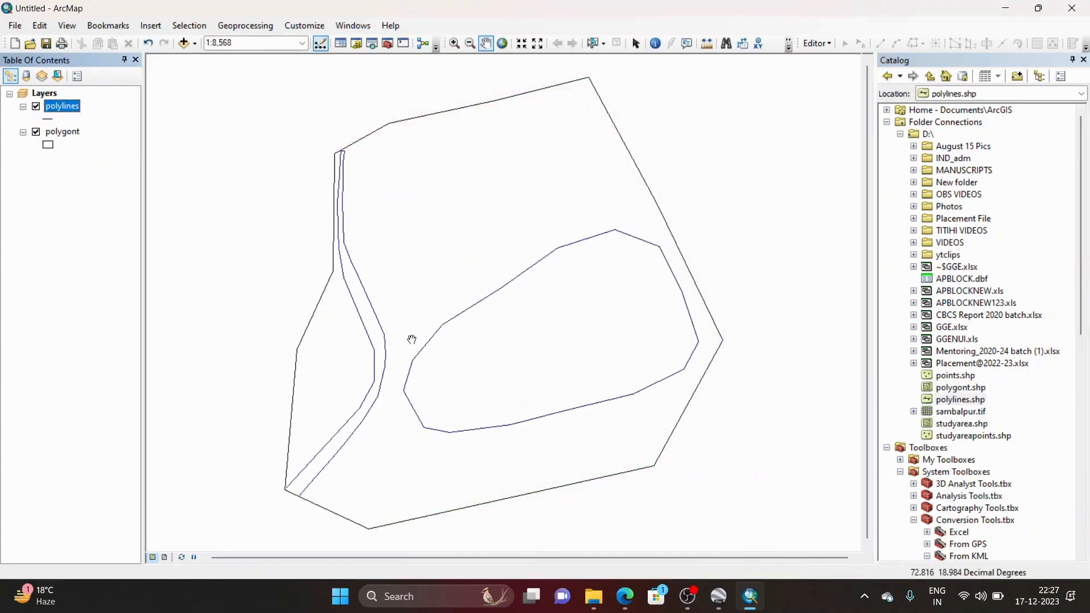
pyautogui.moveTo(955, 375); pyautogui.dragTo(650, 333)
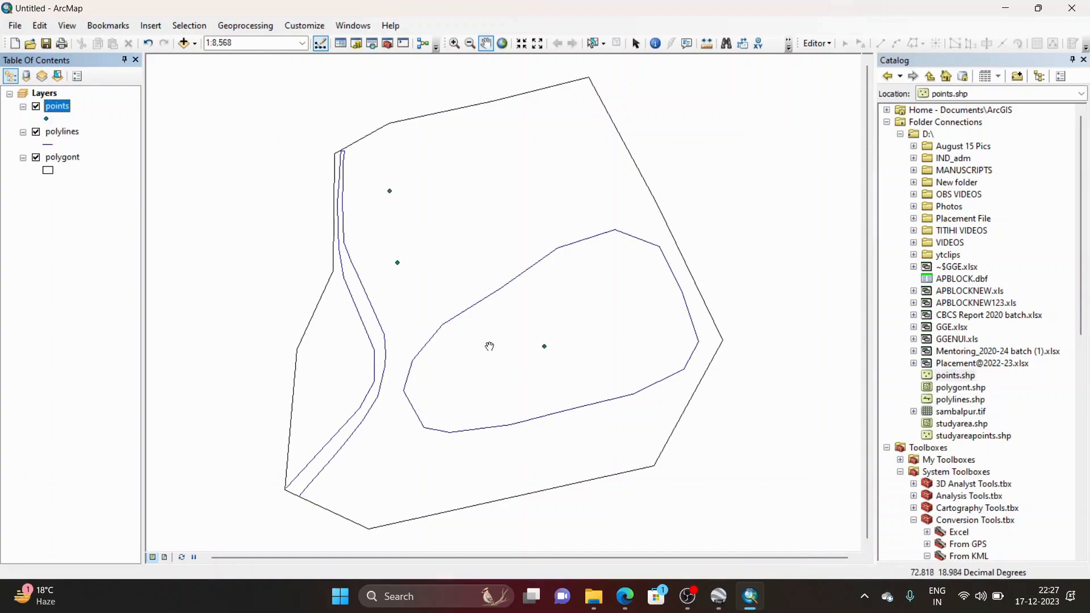
pyautogui.click(719, 596)
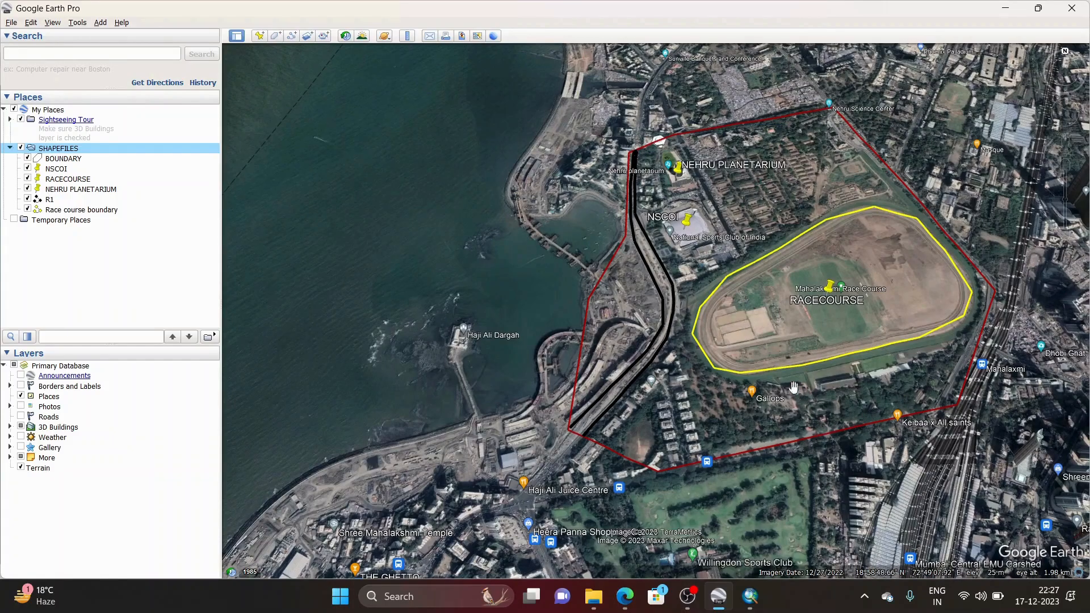
pyautogui.click(744, 605)
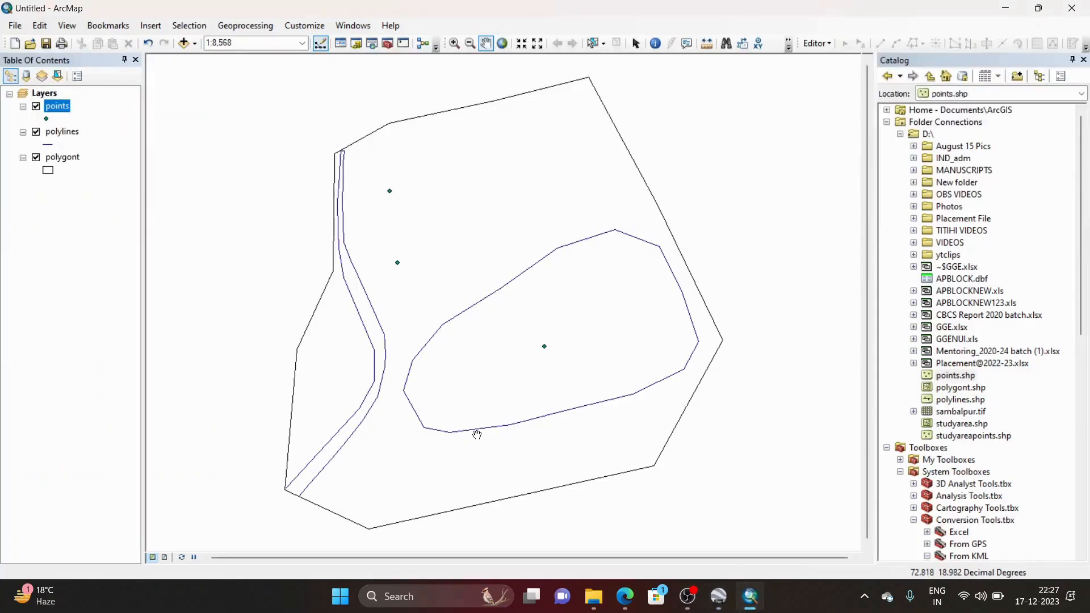